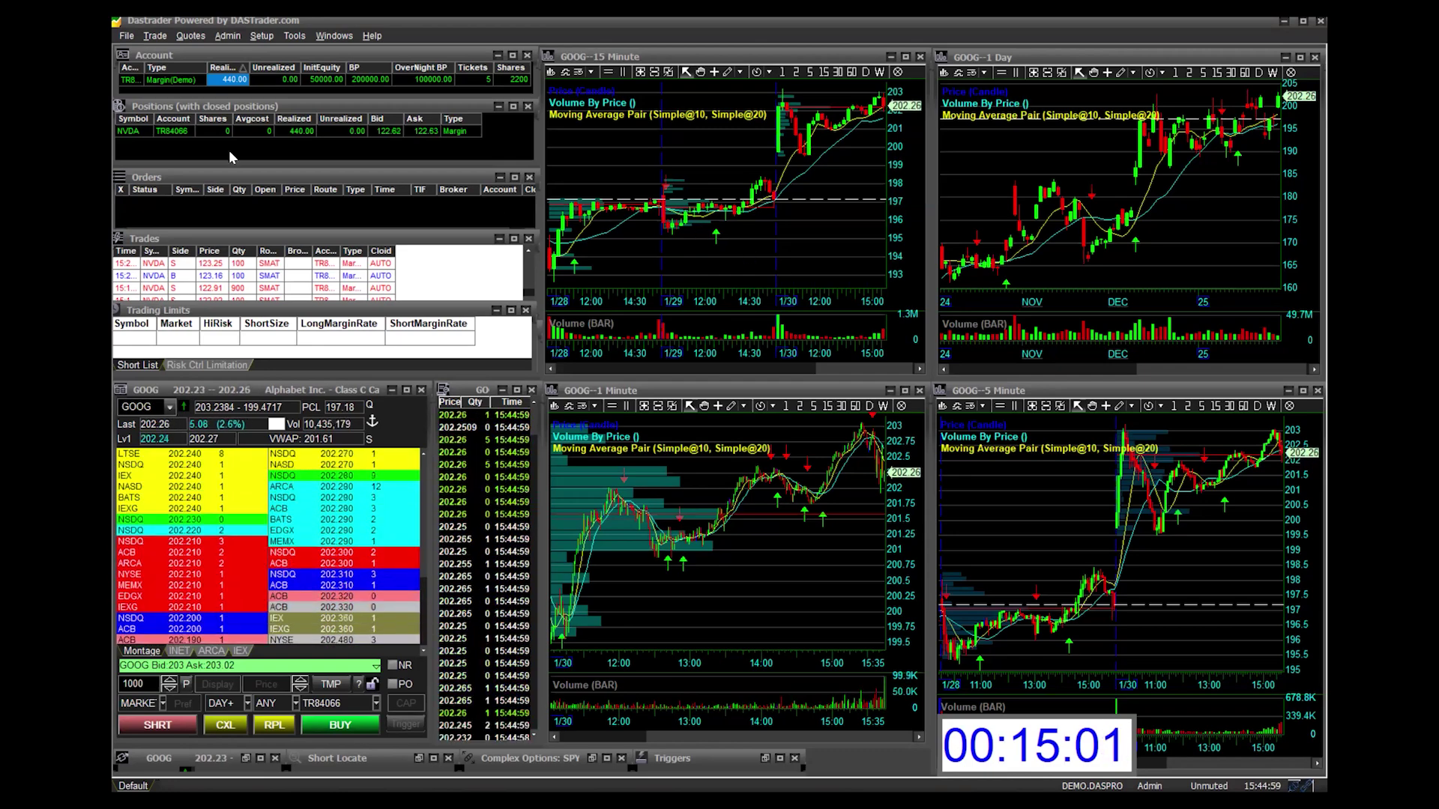
Step: Open the Trade menu listing the trading windows and logs
{"action": "left_click", "coordinate": [156, 36]}
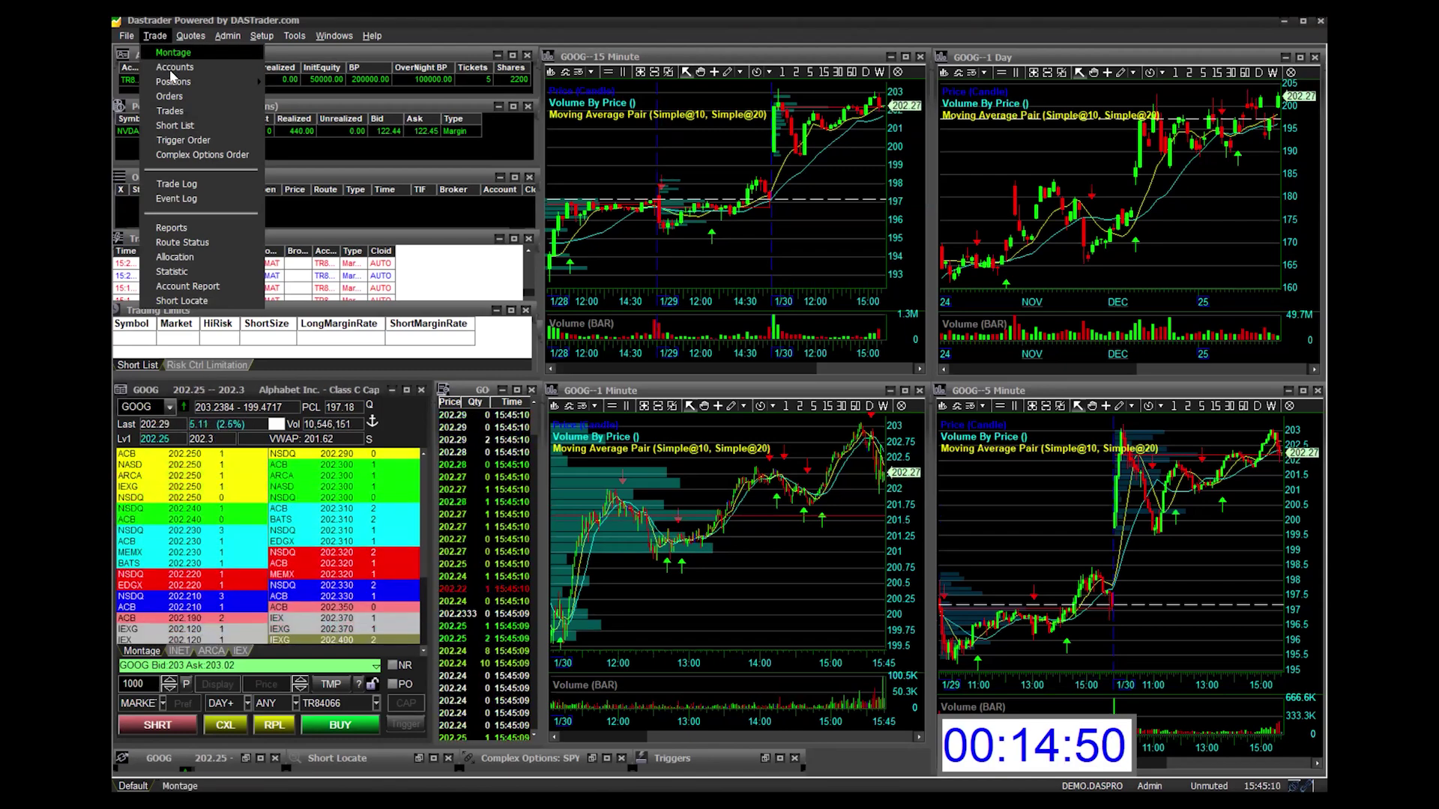
Step: Step through the Trade menu's Accounts and Positions items, then return focus to the GOOG montage
{"action": "key", "text": "Down"}
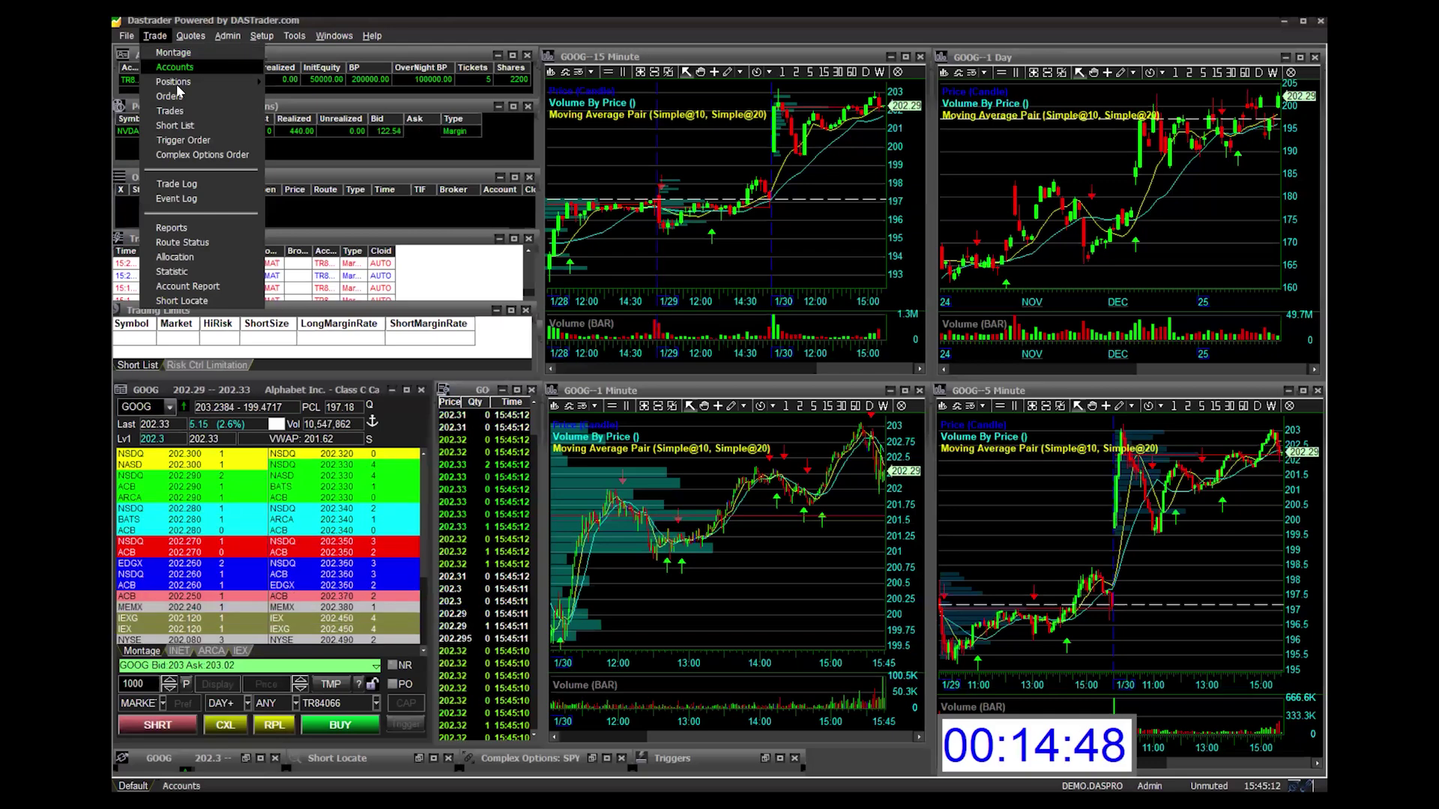
{"action": "mouse_move", "coordinate": [177, 84]}
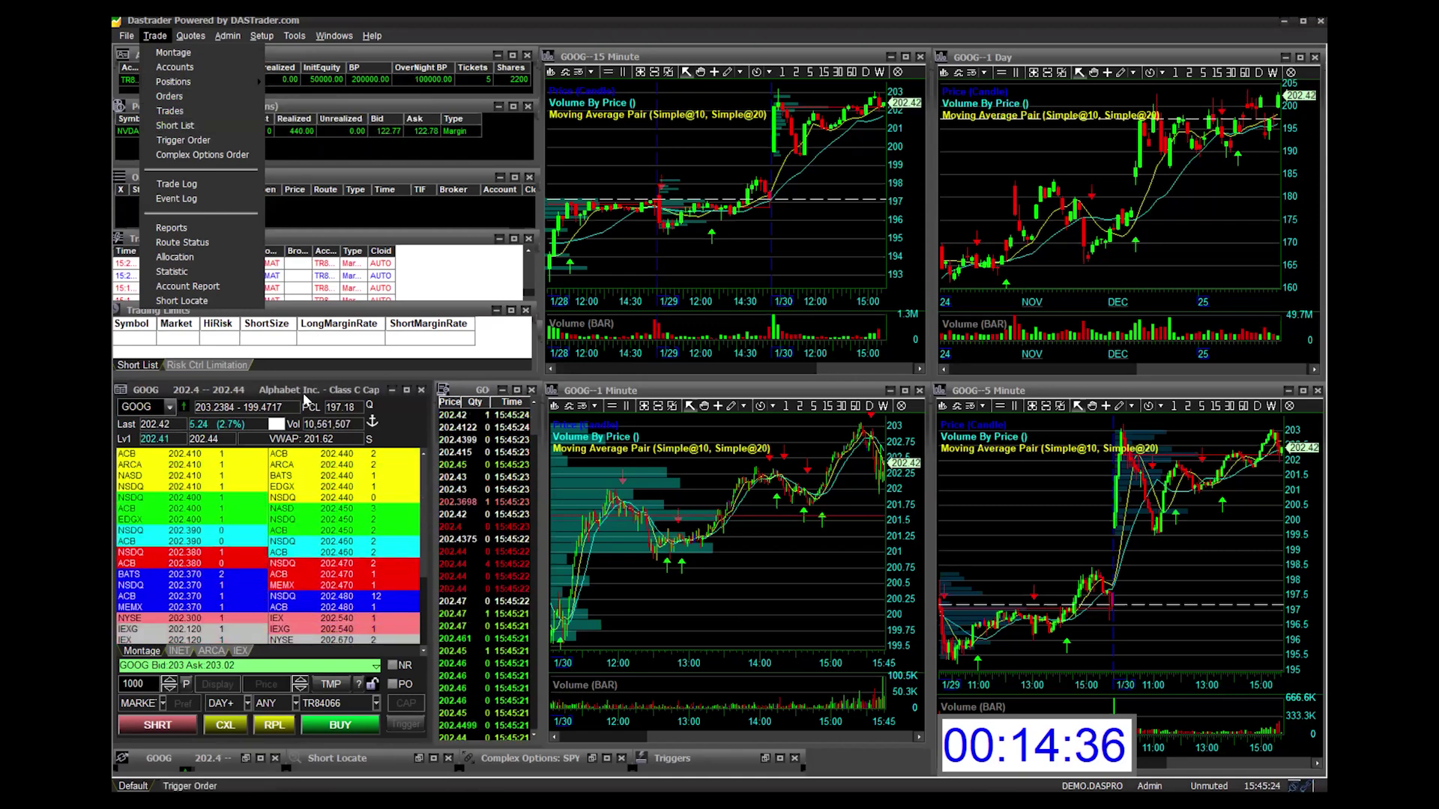
{"action": "left_click", "coordinate": [205, 392]}
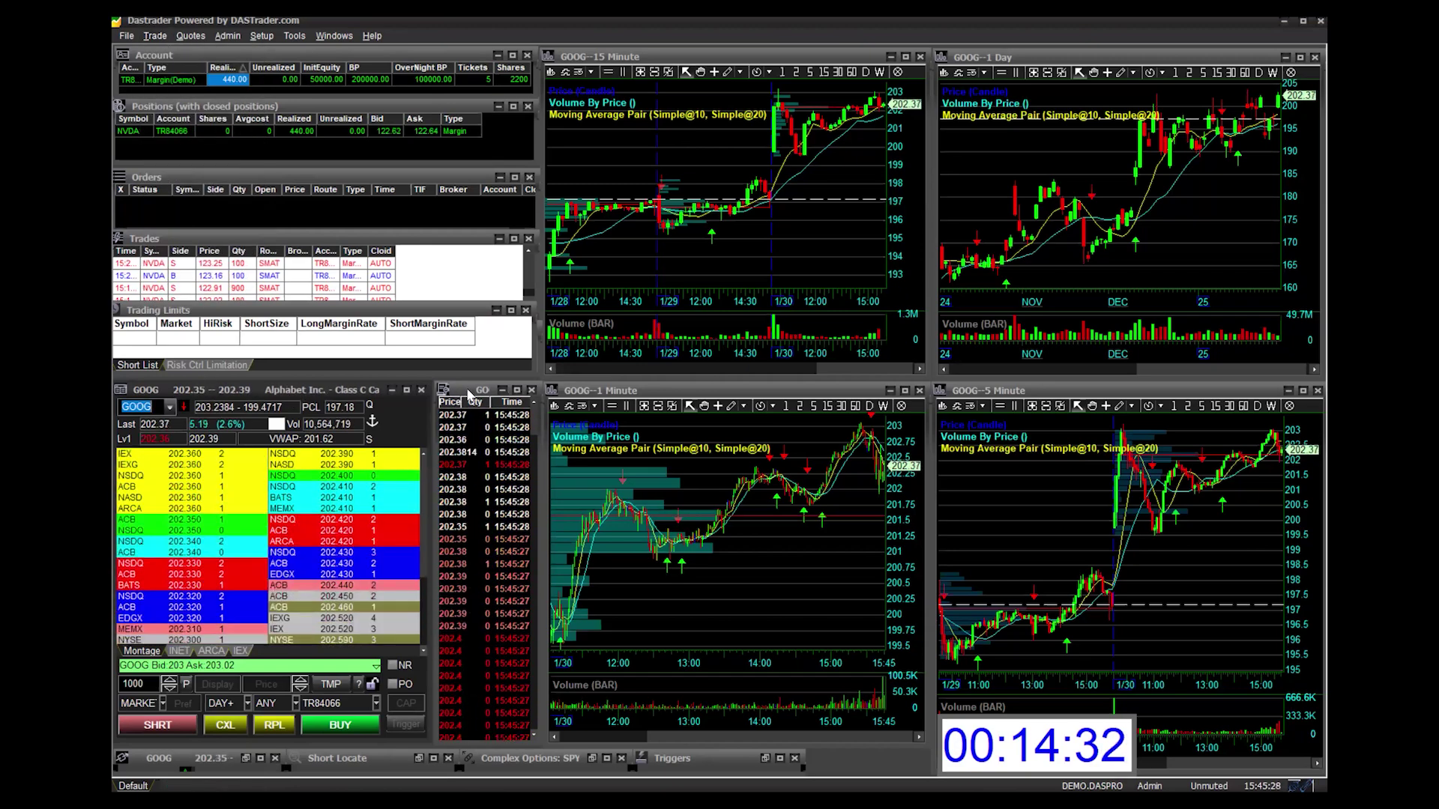
Step: Dismiss the Quotes menu and zoom the GOOG 1-minute chart in to start around 12:35
{"action": "left_click", "coordinate": [186, 36]}
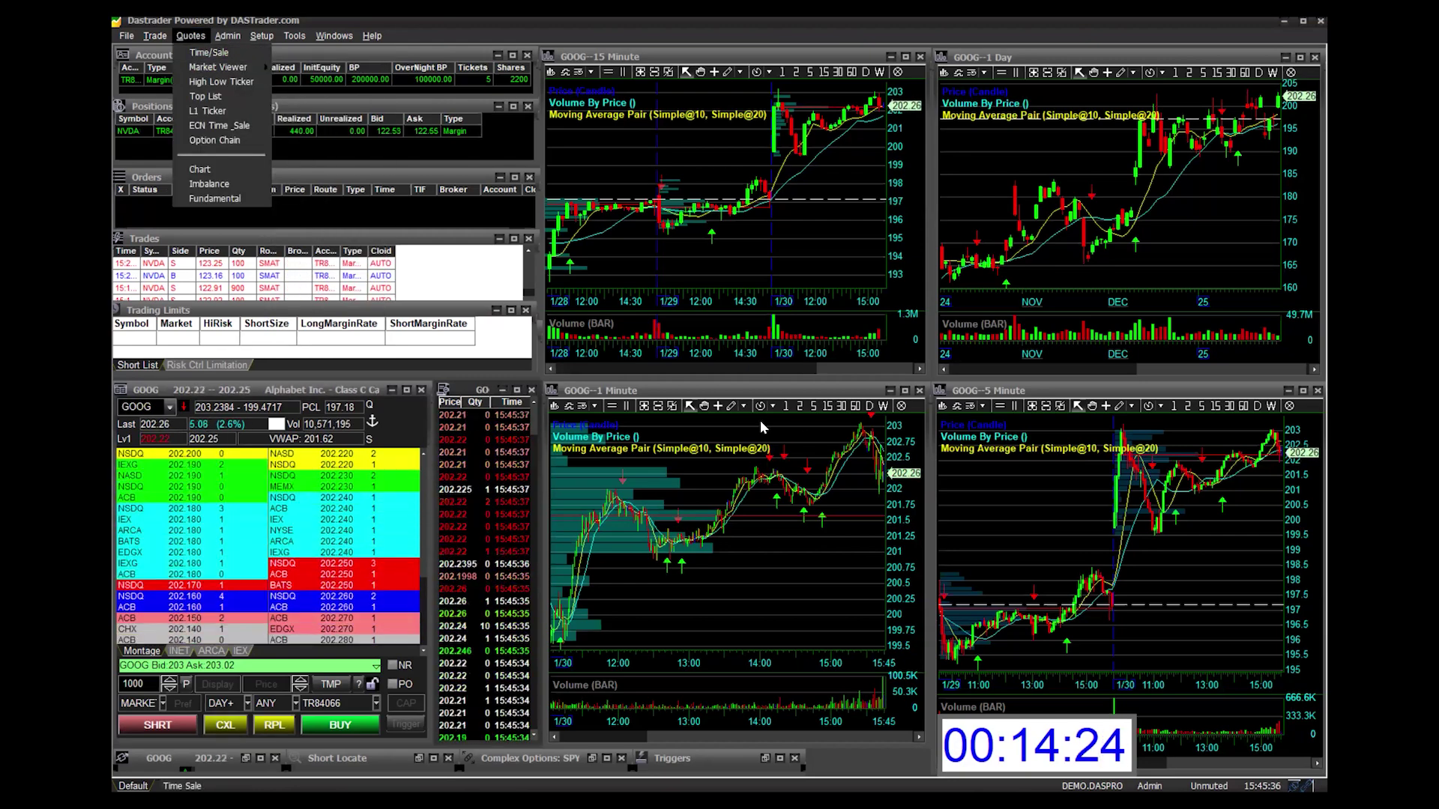
{"action": "left_click", "coordinate": [753, 422]}
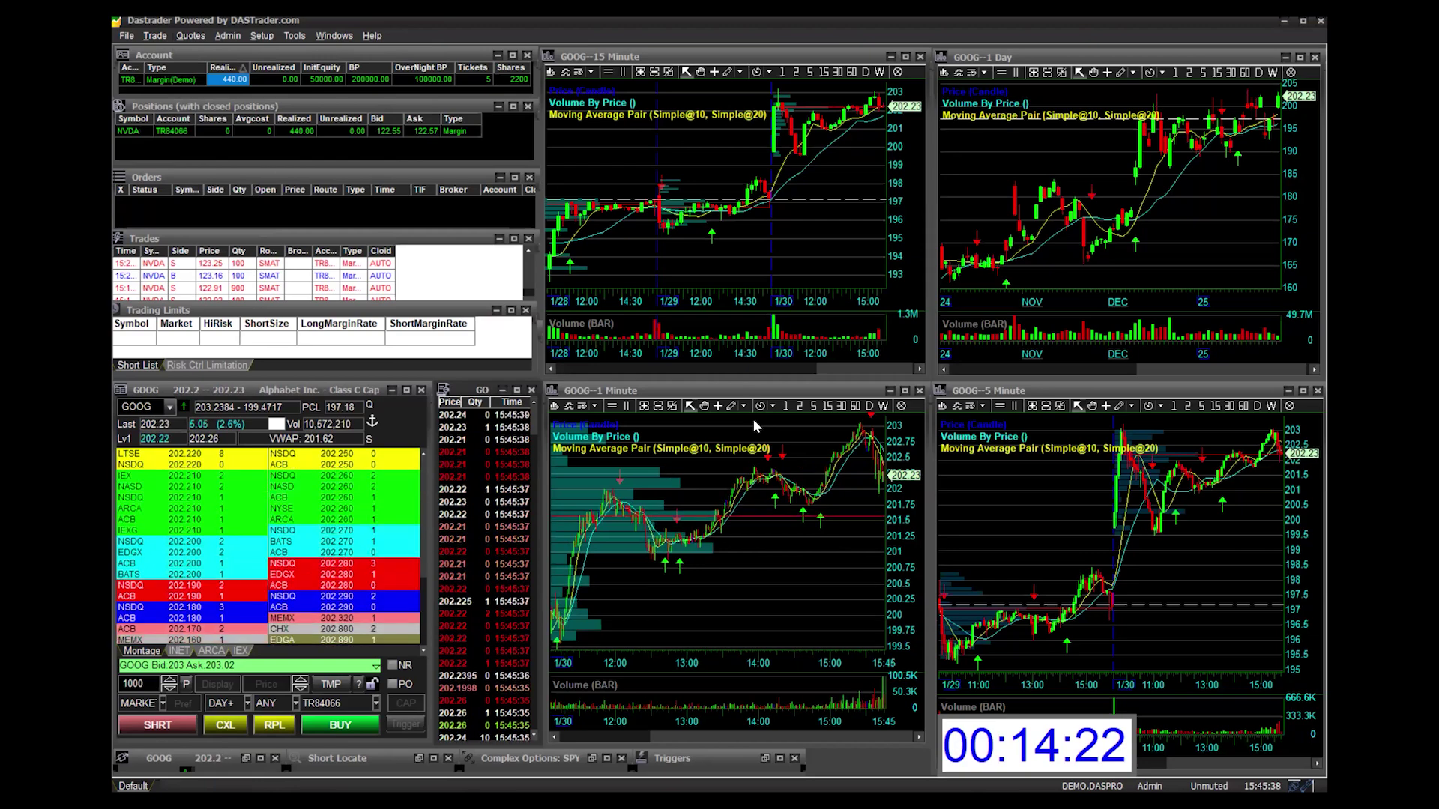
{"action": "scroll", "coordinate": [754, 425], "scroll_direction": "up", "scroll_amount": 2}
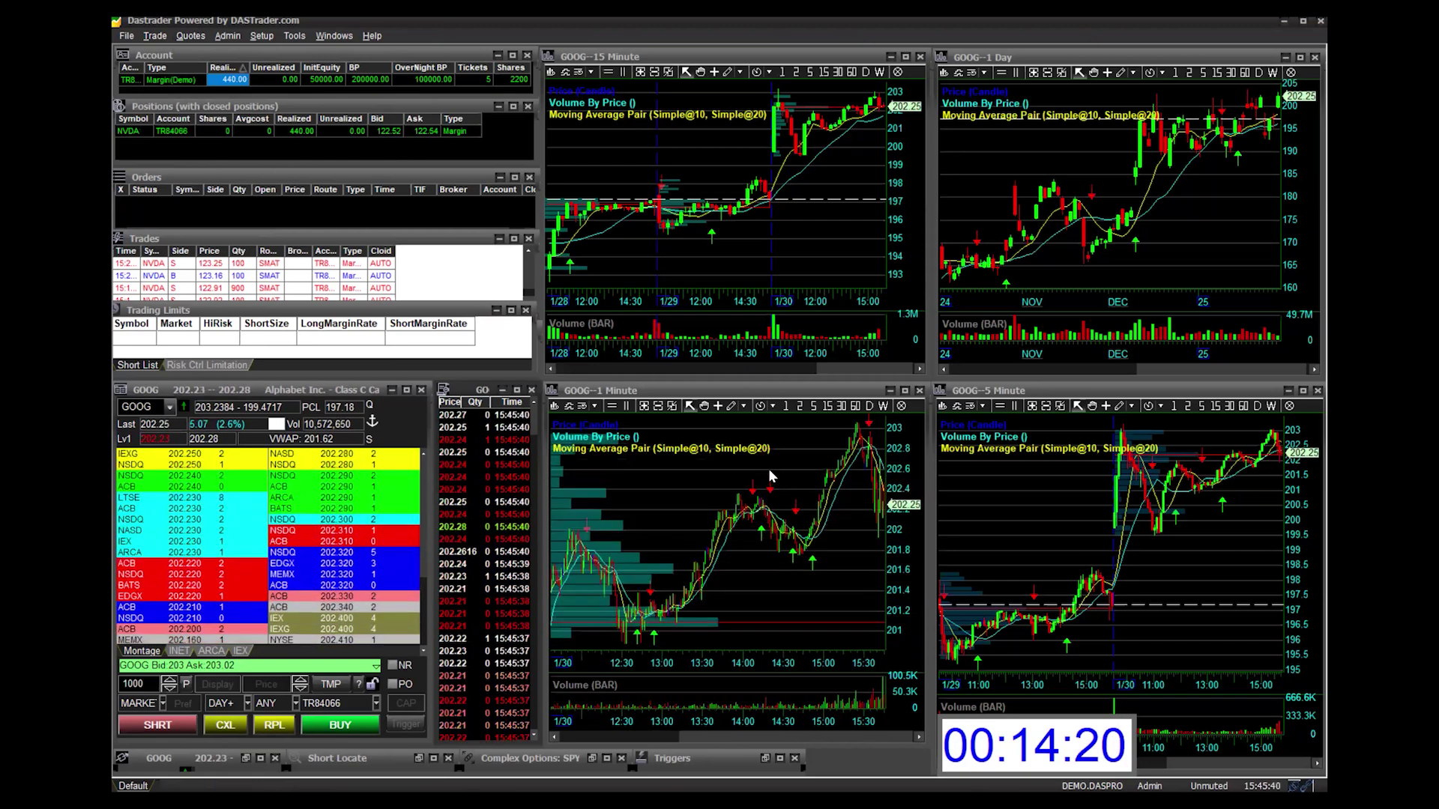
{"action": "scroll", "coordinate": [769, 471], "scroll_direction": "up", "scroll_amount": 1}
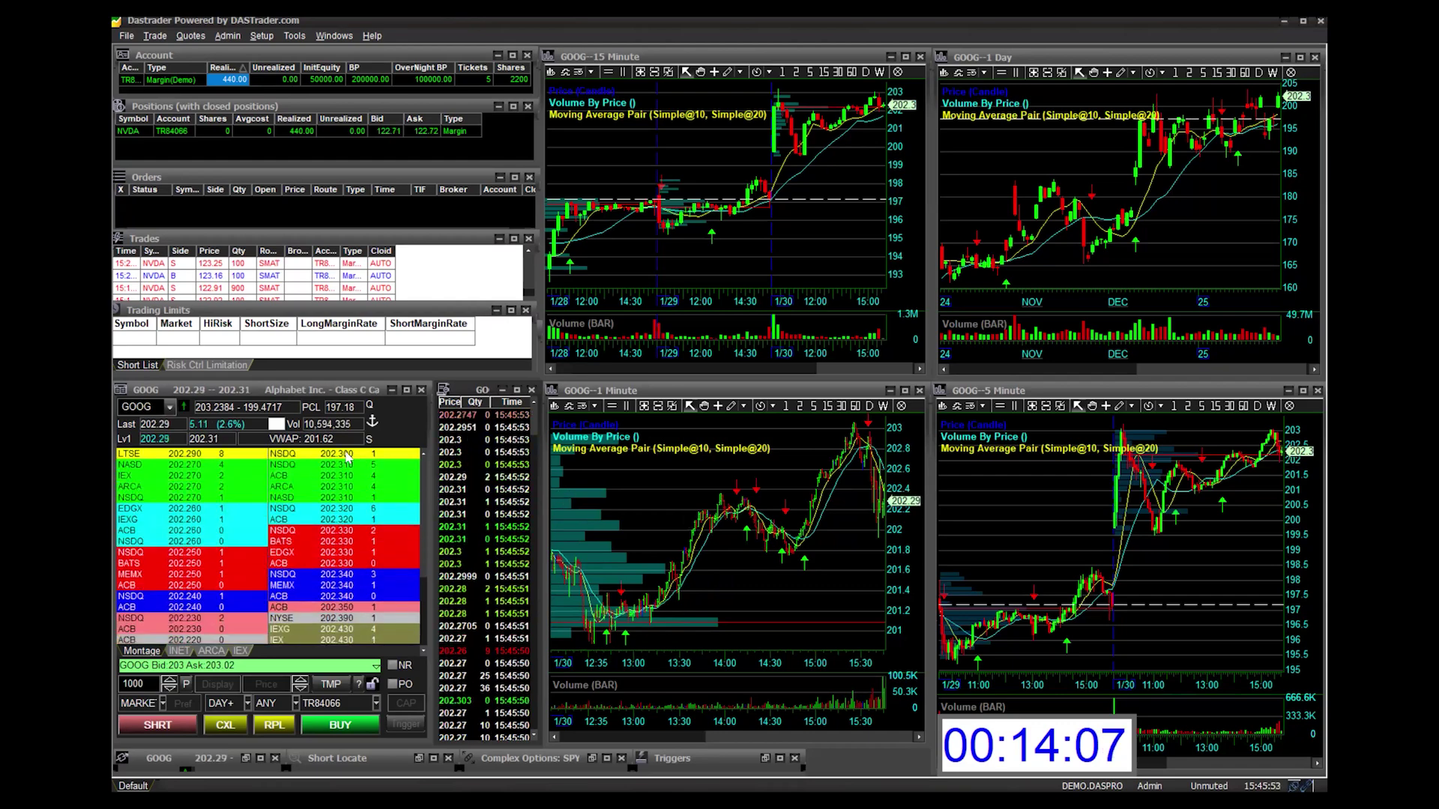
Step: Switch the montage symbol from GOOG to NVDA so the linked charts follow
{"action": "left_click", "coordinate": [114, 404]}
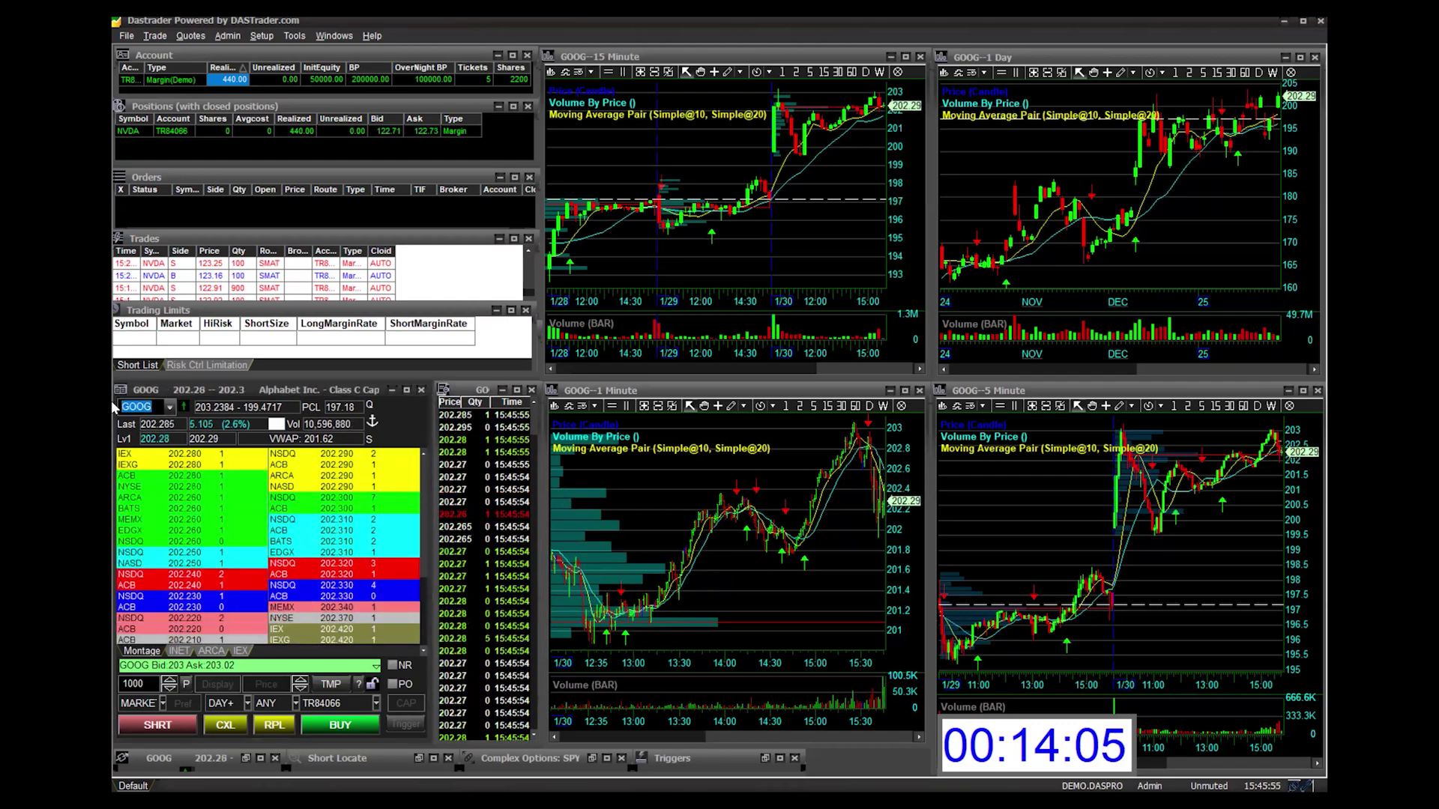
{"action": "type", "text": "NVDA"}
{"action": "key", "text": "Return"}
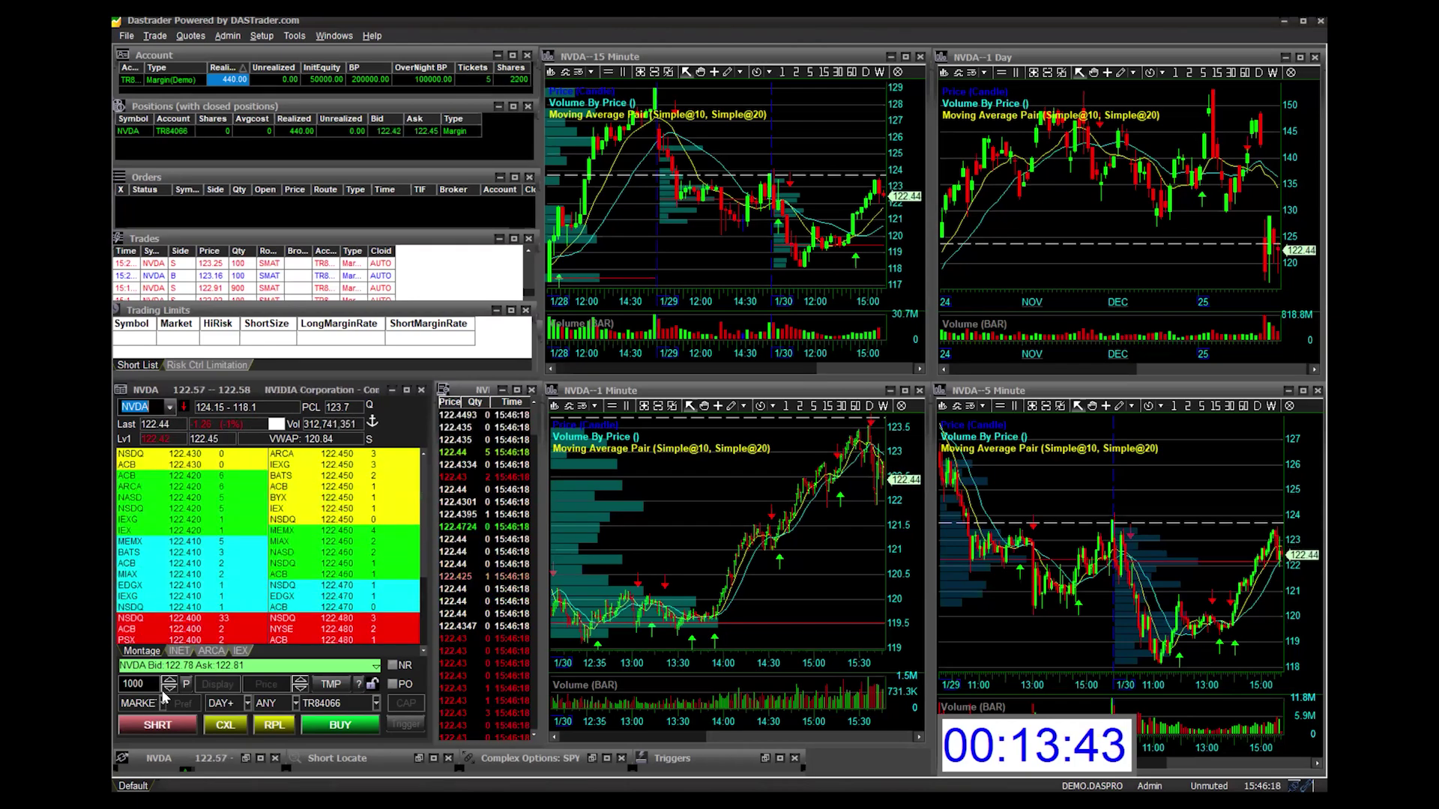
Step: Minimise Trading Limits, enlarge Market View beneath Trades, and bring Orders to the front
{"action": "left_click", "coordinate": [496, 310]}
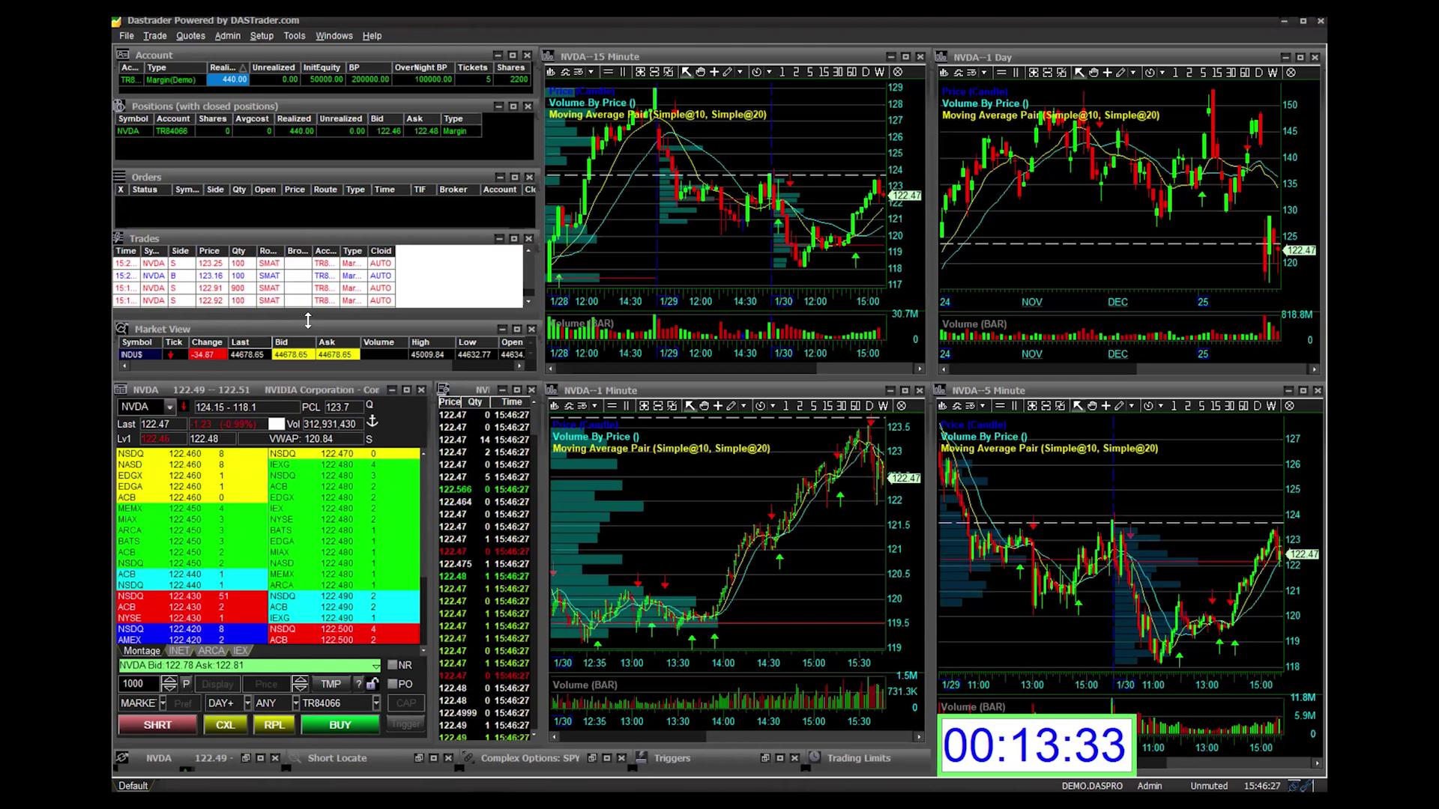
{"action": "left_click_drag", "start_coordinate": [308, 321], "coordinate": [372, 247]}
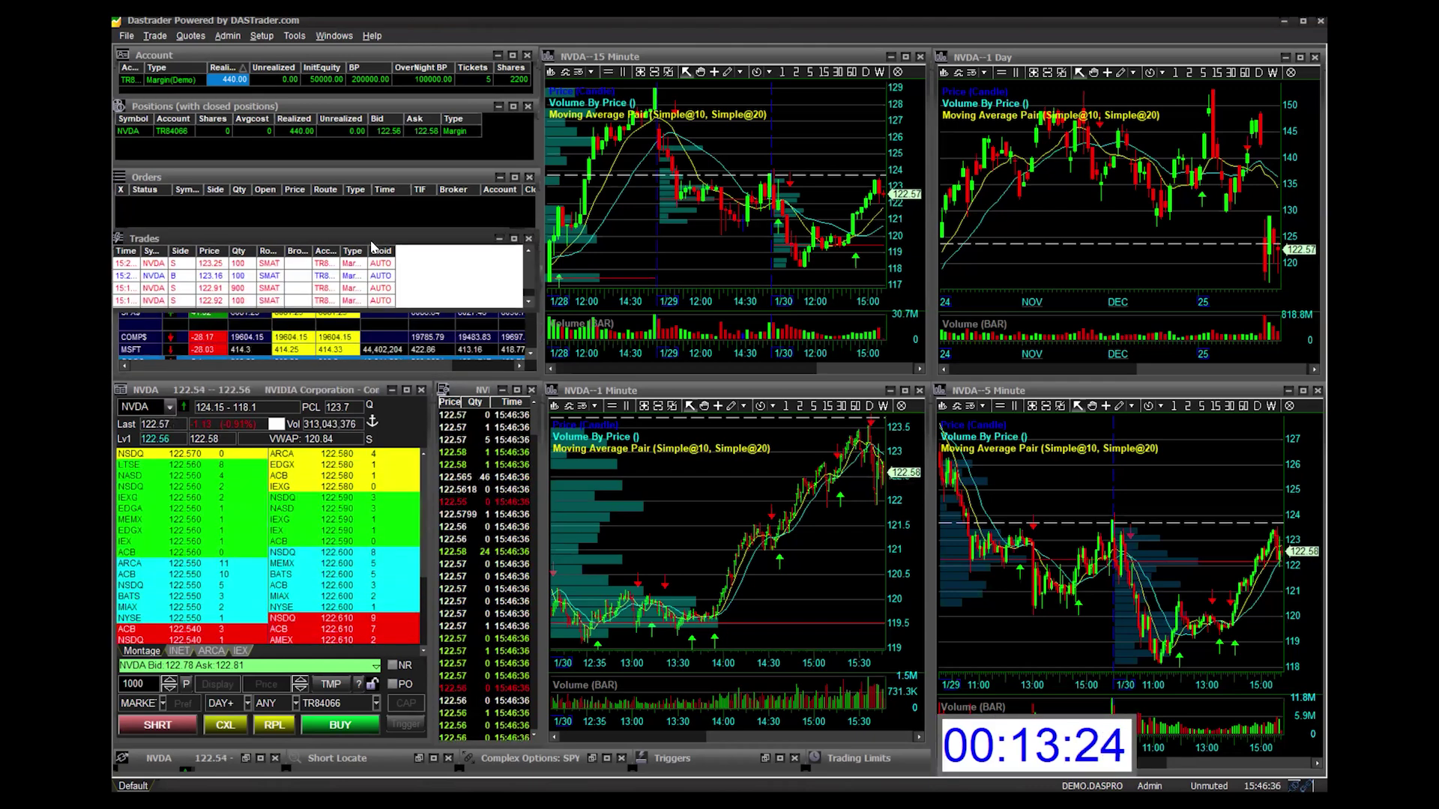
{"action": "left_click", "coordinate": [309, 178]}
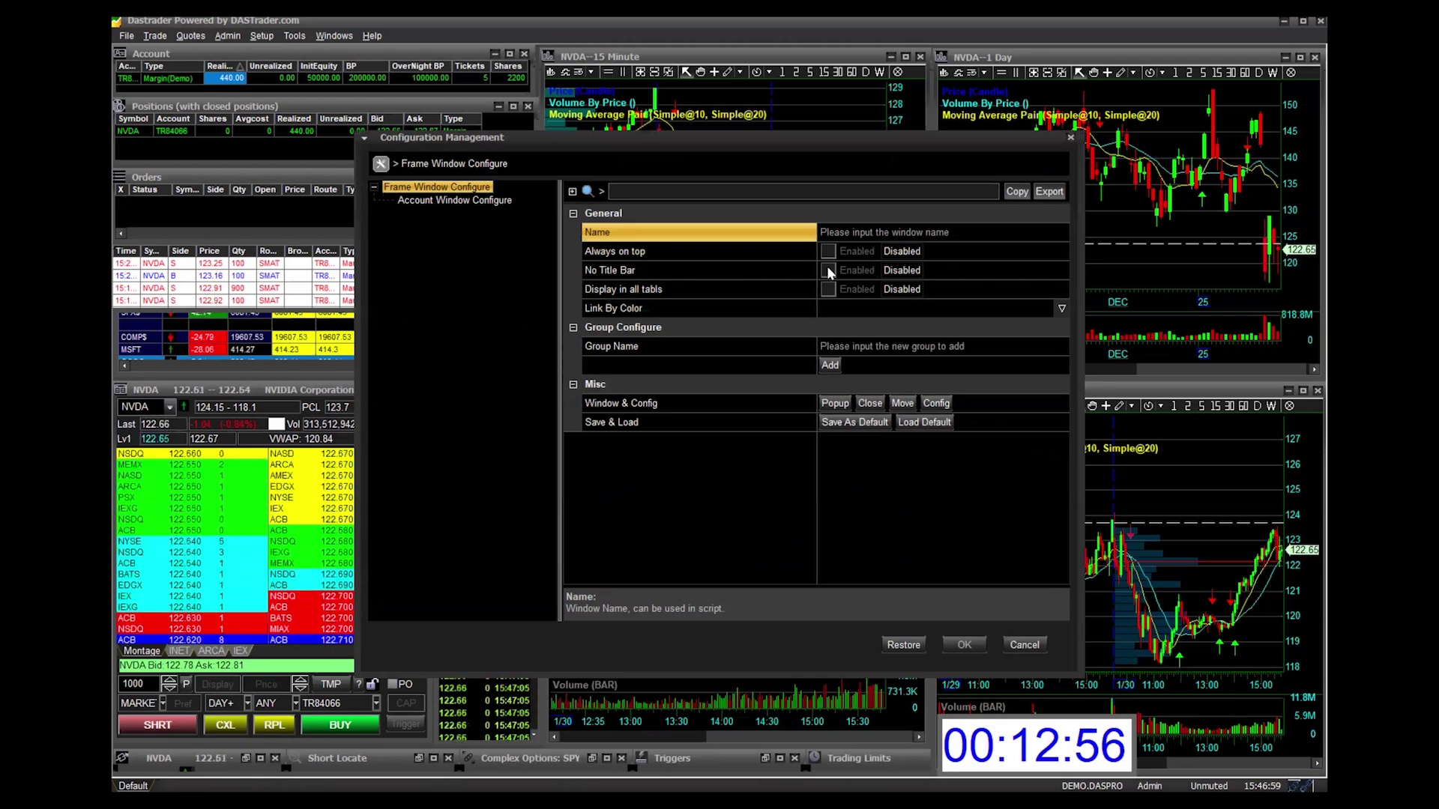
Step: Hide the Account window's title bar, then restore it by setting No Title Bar to Disabled
{"action": "left_click", "coordinate": [828, 270]}
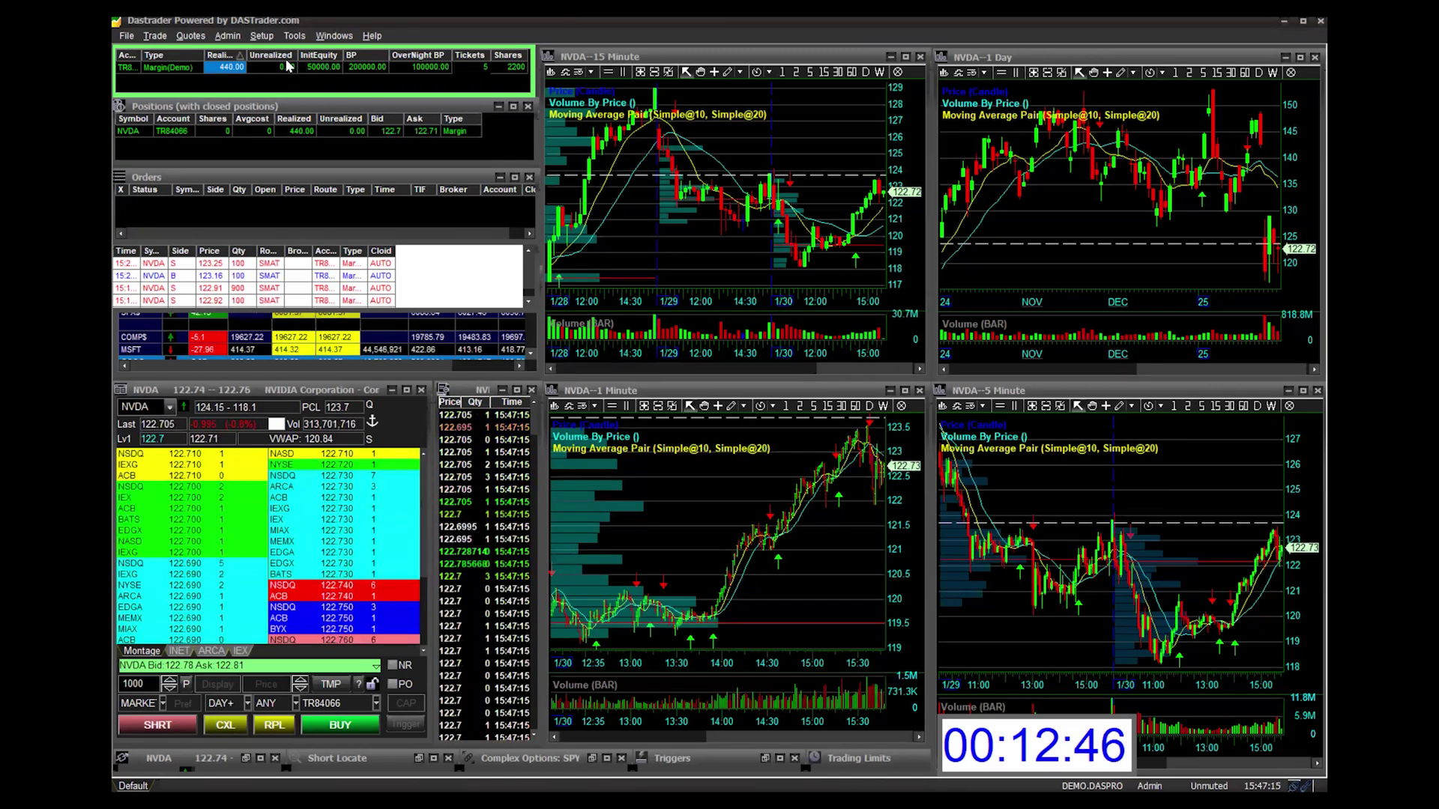
{"action": "left_click", "coordinate": [829, 266]}
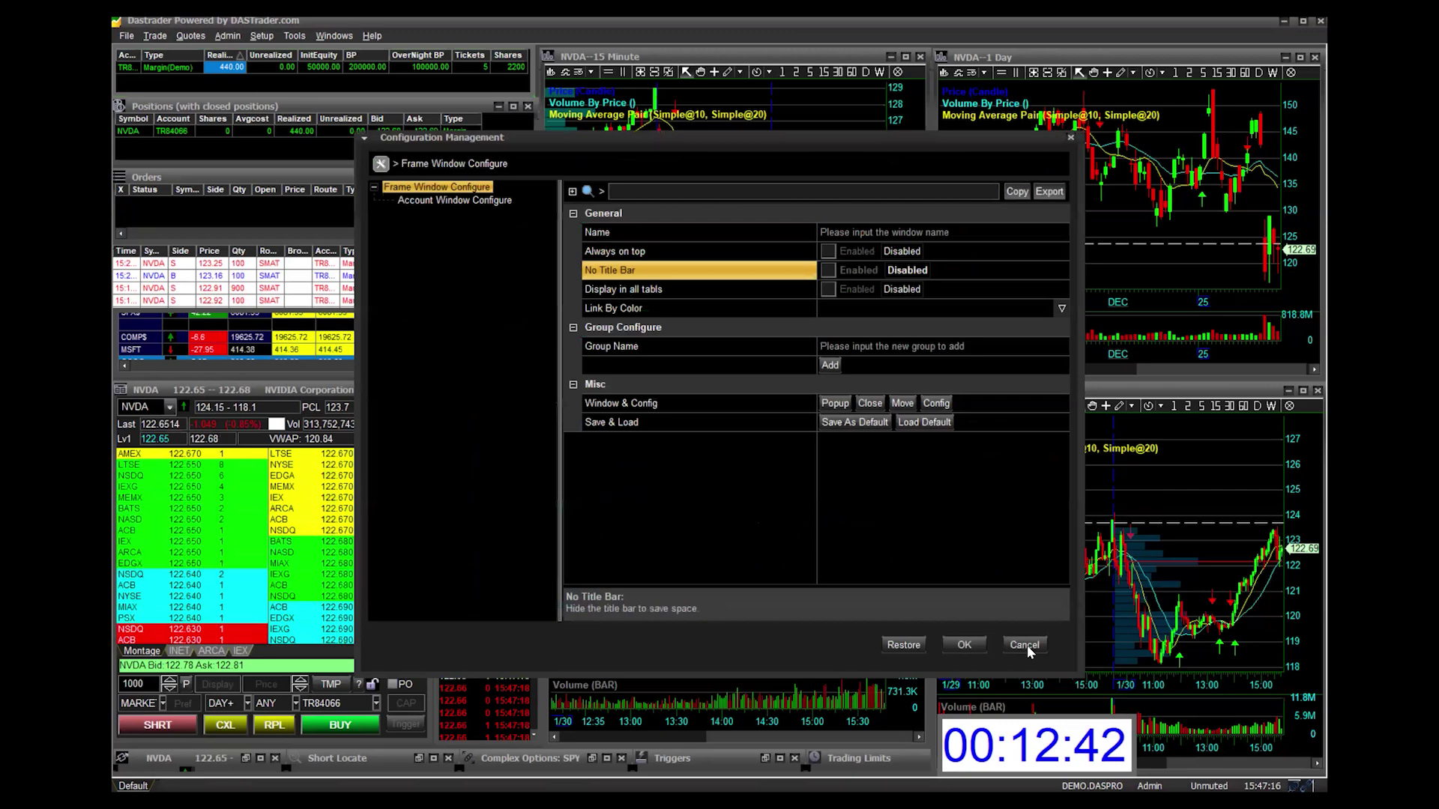
{"action": "left_click", "coordinate": [962, 645]}
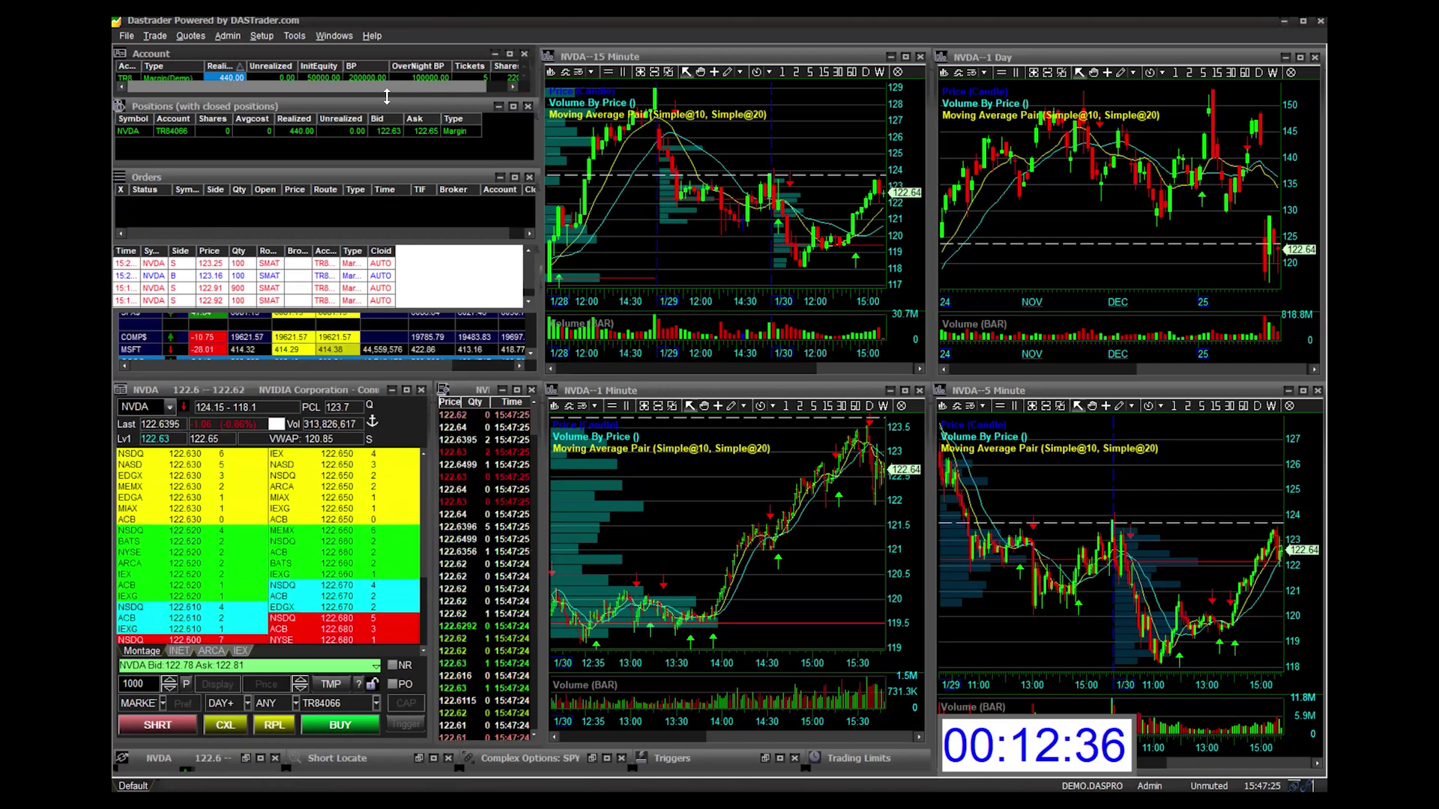
{"action": "left_click", "coordinate": [333, 105]}
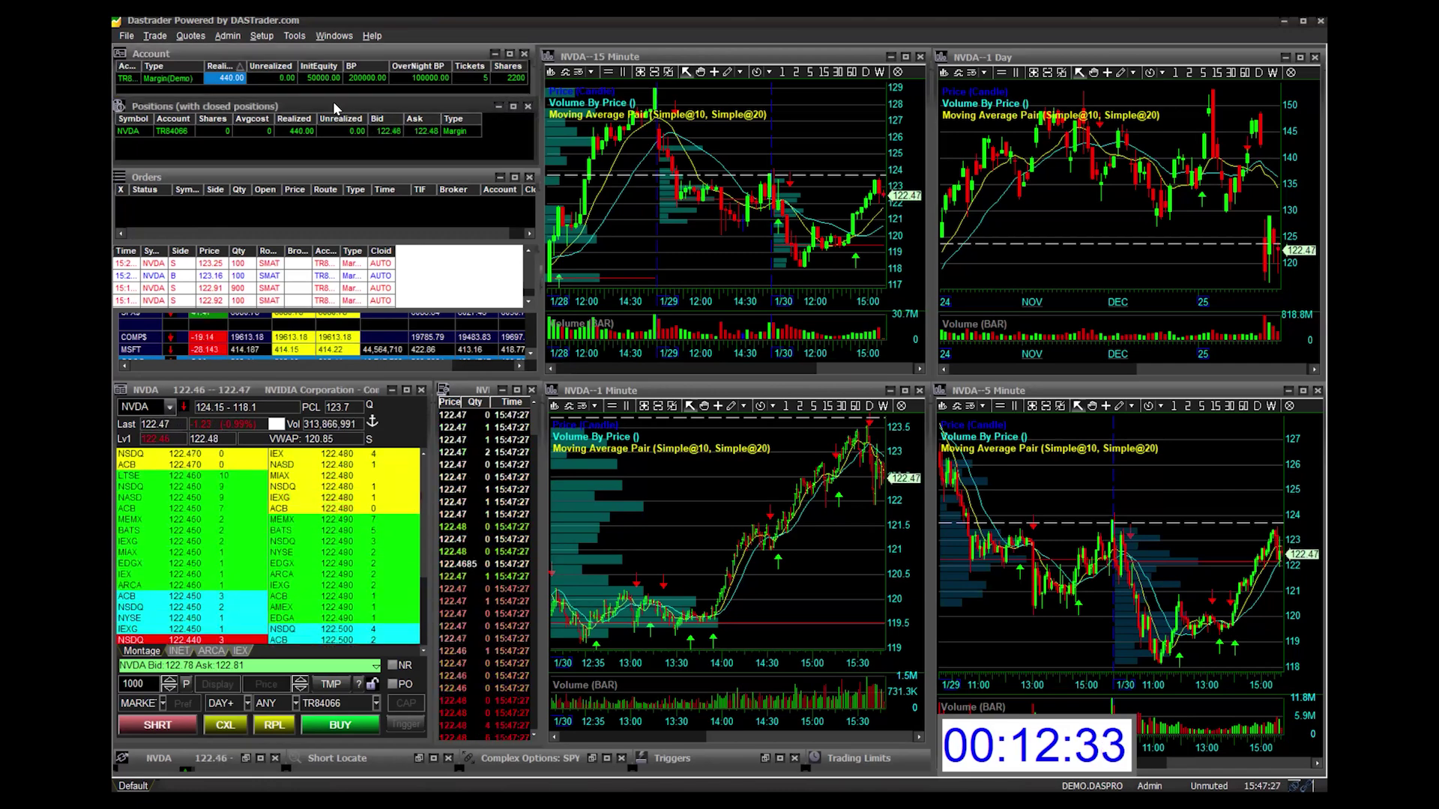
{"action": "right_click", "coordinate": [211, 154]}
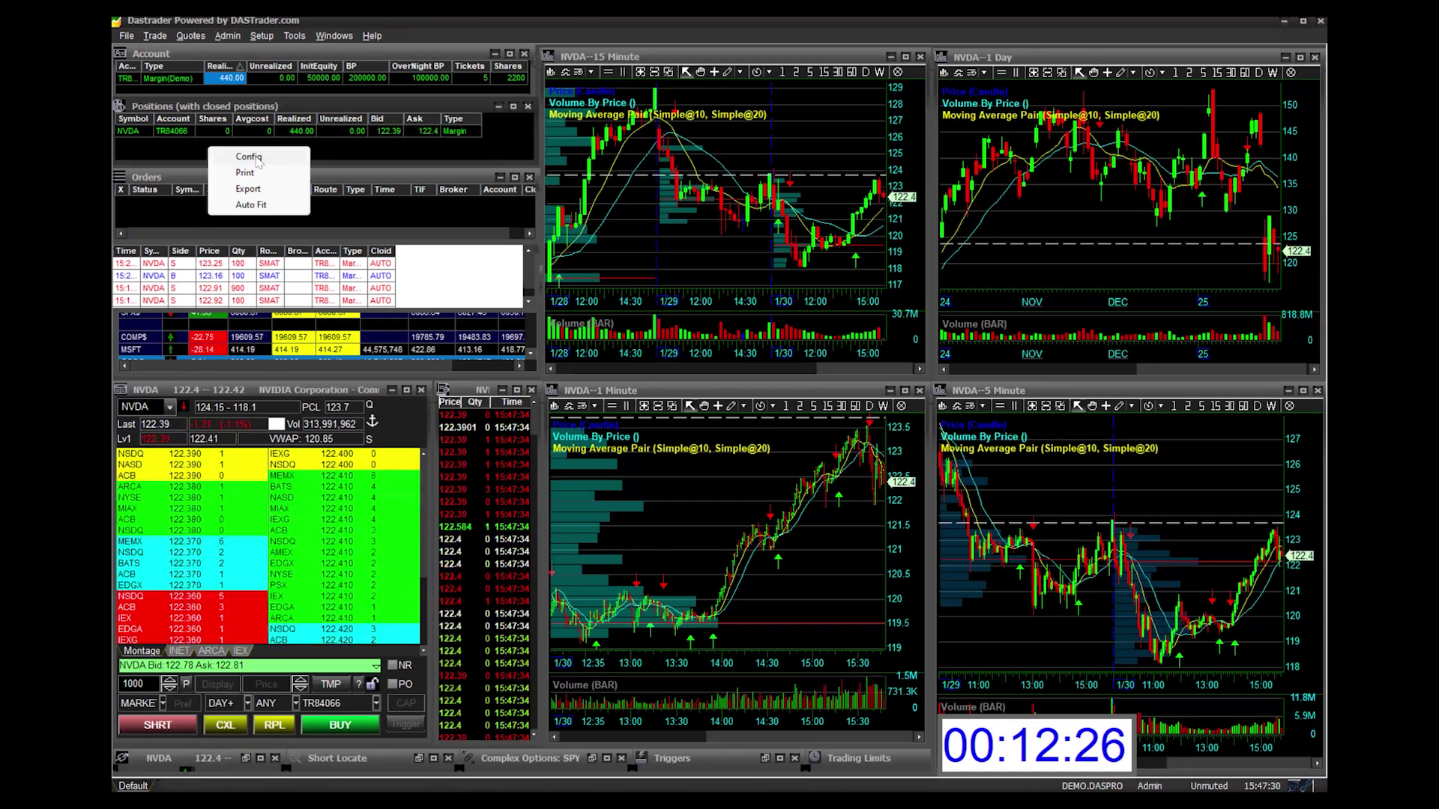
{"action": "left_click", "coordinate": [255, 157]}
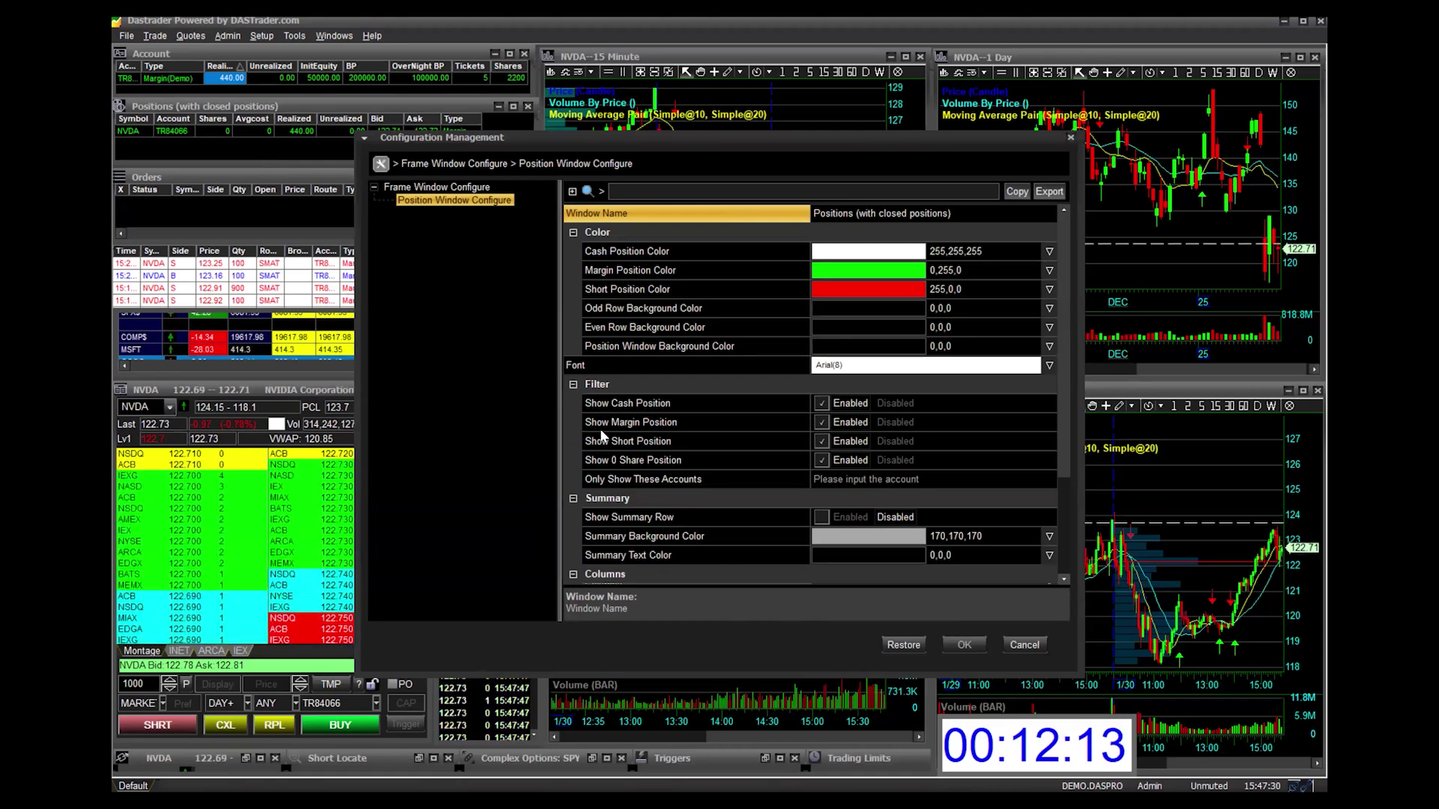
{"action": "scroll", "coordinate": [785, 479], "scroll_direction": "down", "scroll_amount": 3}
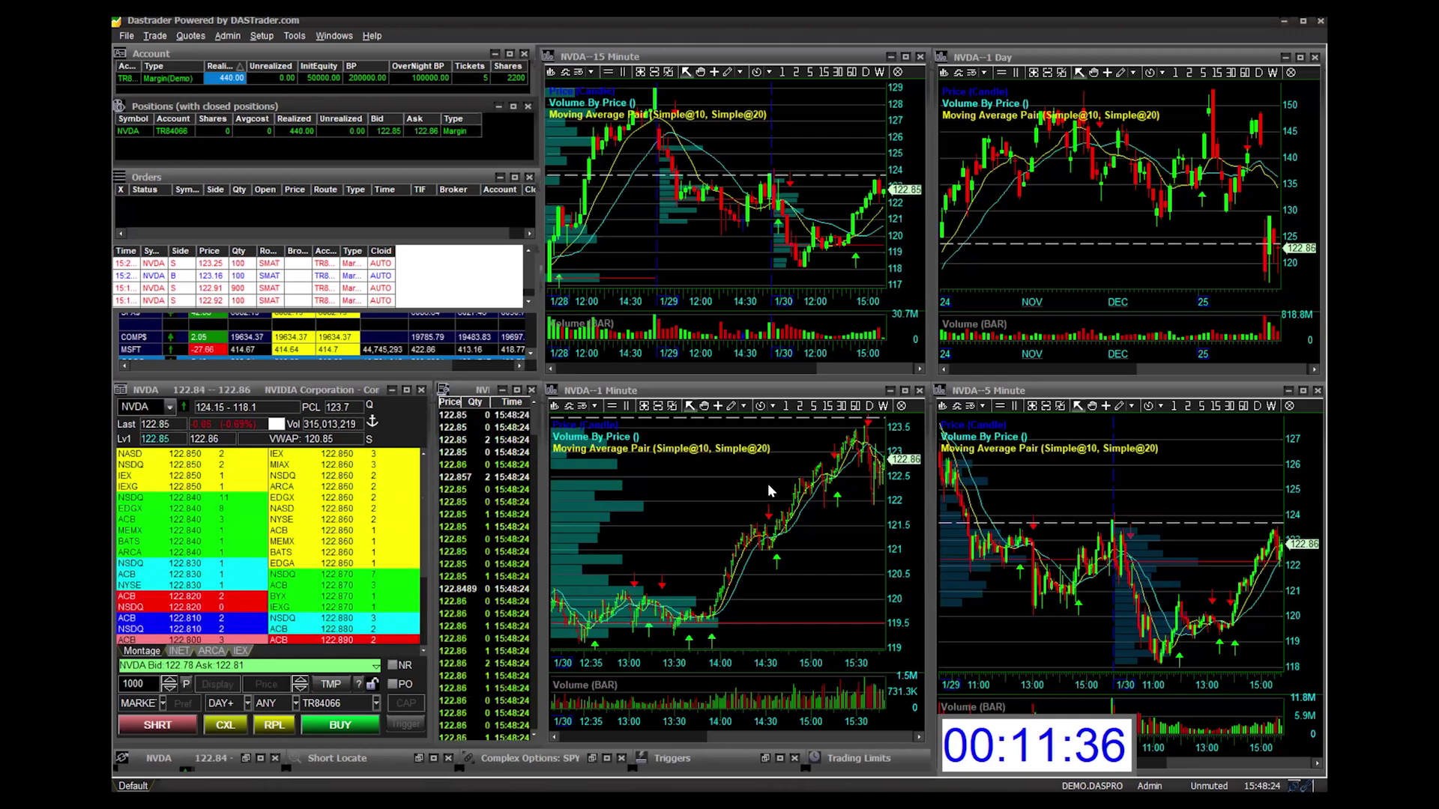
Step: Set the lower-middle NVDA chart to 5-minute bars and zoom in on the 1/30 session
{"action": "left_click", "coordinate": [811, 406]}
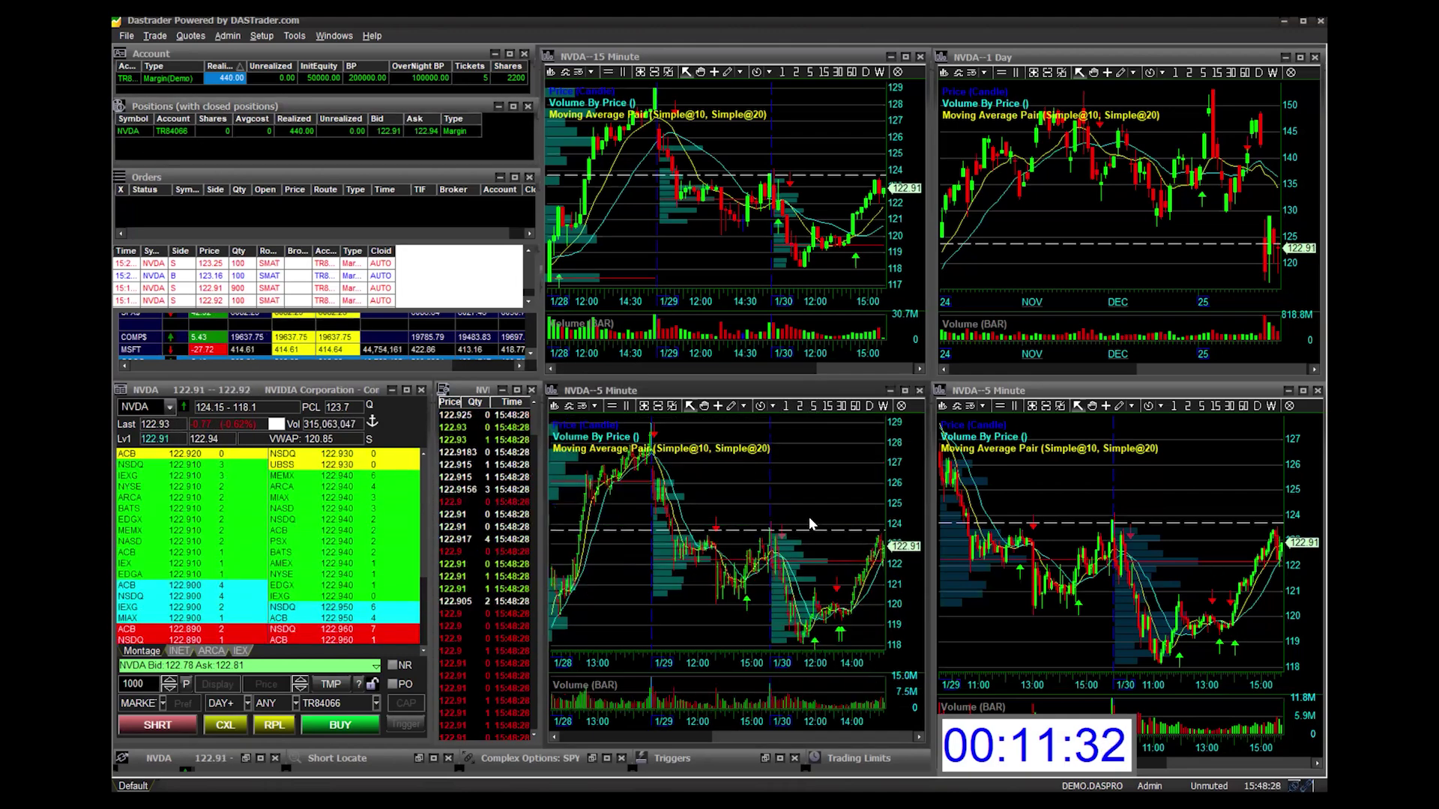
{"action": "scroll", "coordinate": [808, 516], "scroll_direction": "up", "scroll_amount": 5}
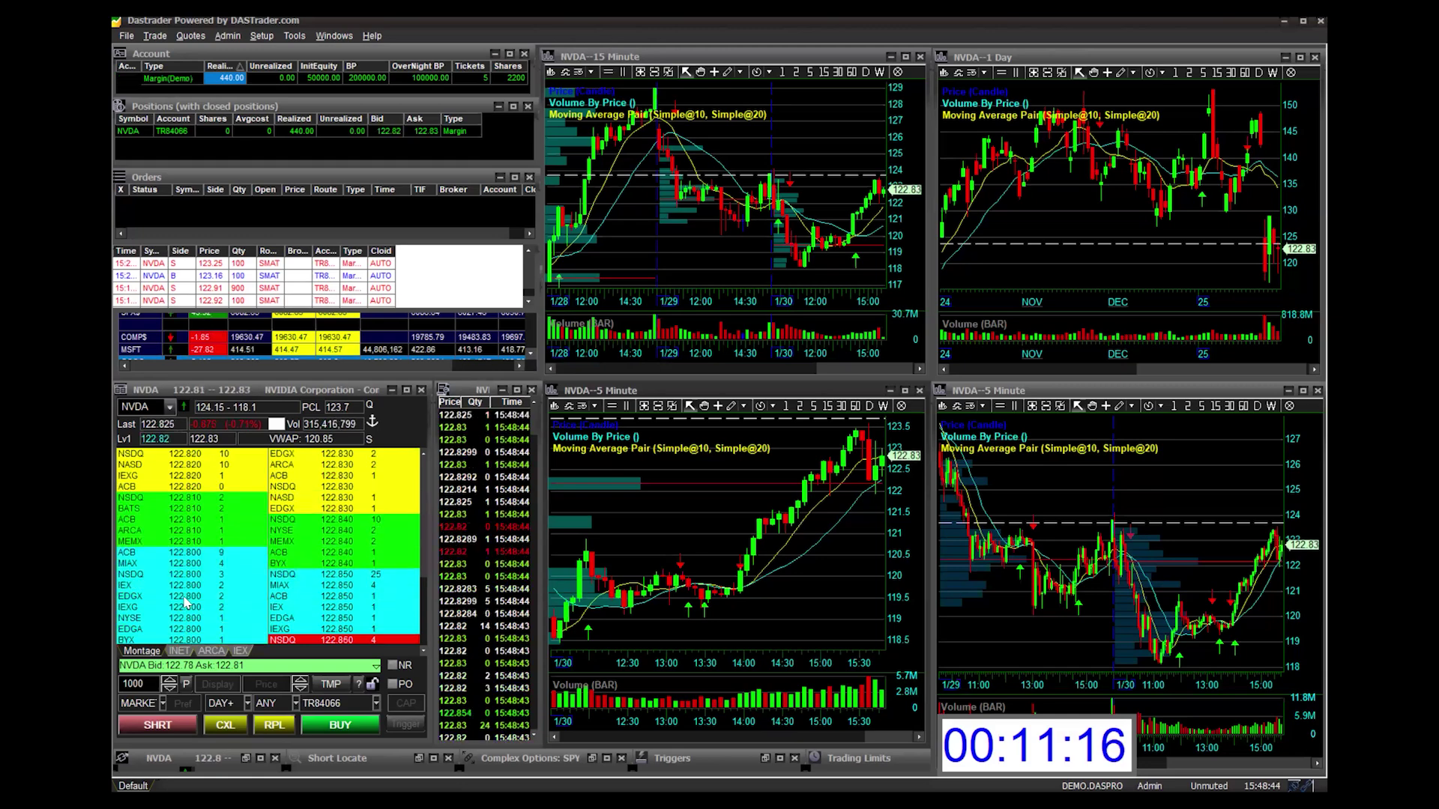
Step: Place a 100-share NVDA limit buy at the 122.81 Level 2 bid
{"action": "left_click", "coordinate": [186, 604]}
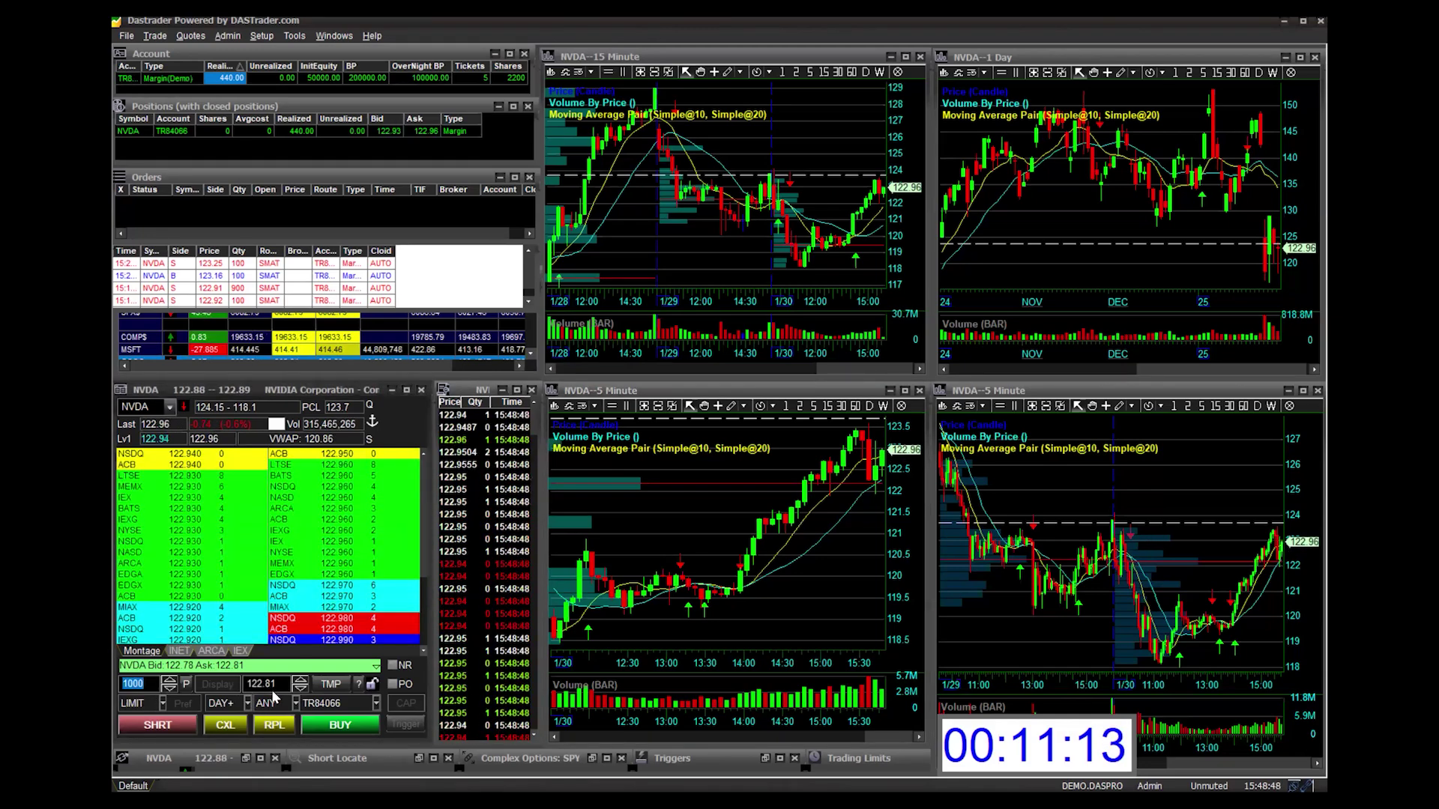
{"action": "left_click", "coordinate": [144, 684]}
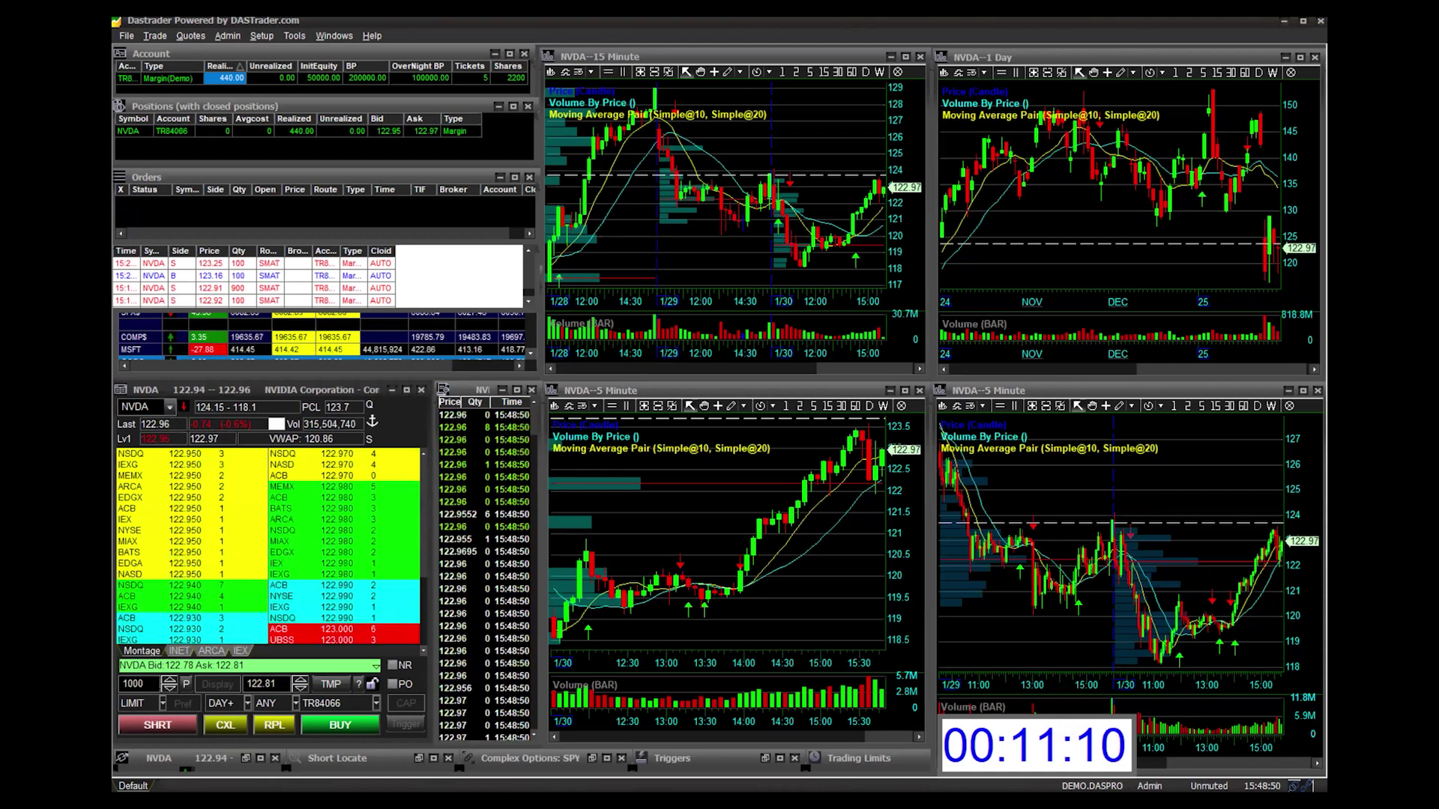
{"action": "key", "text": "BackSpace"}
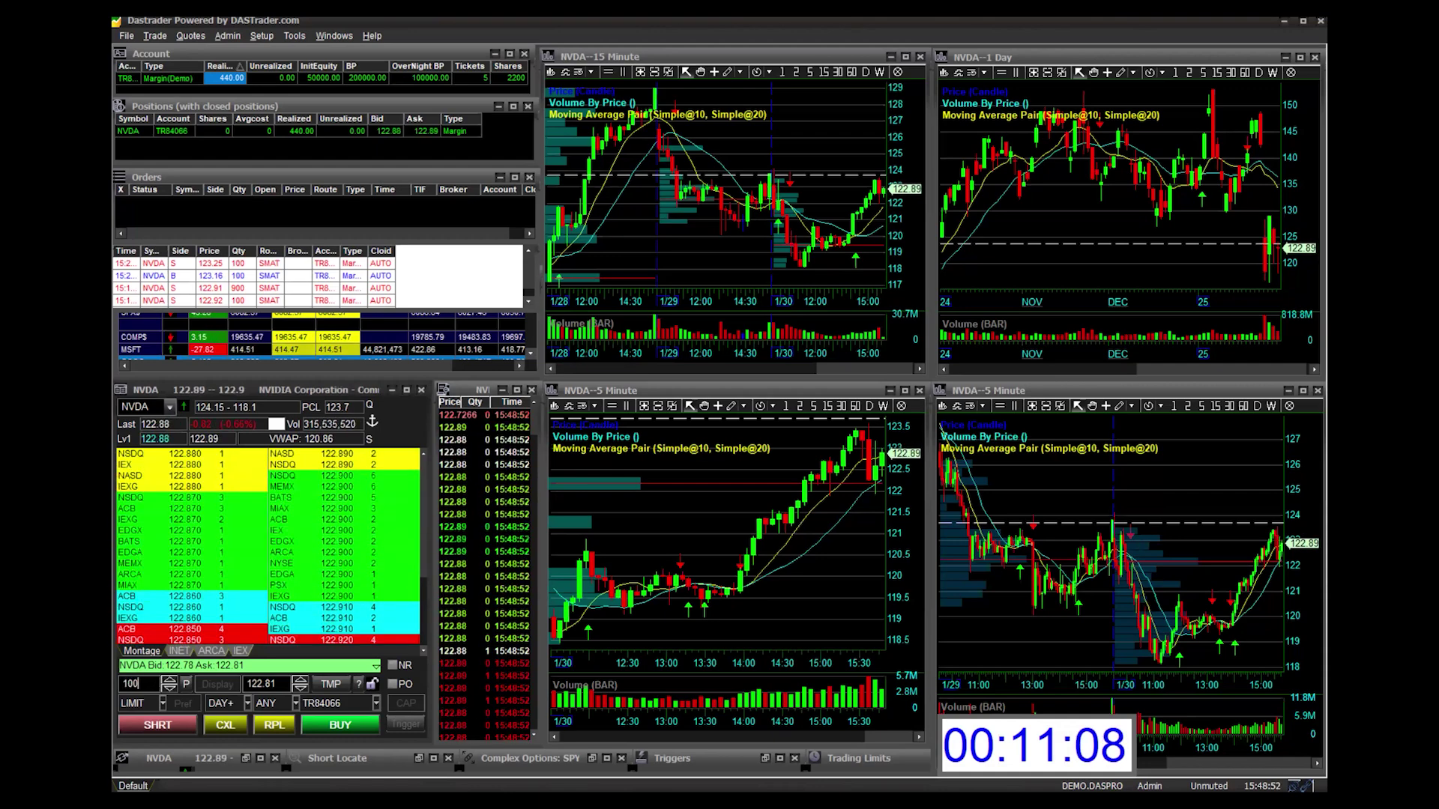
{"action": "left_click", "coordinate": [333, 725]}
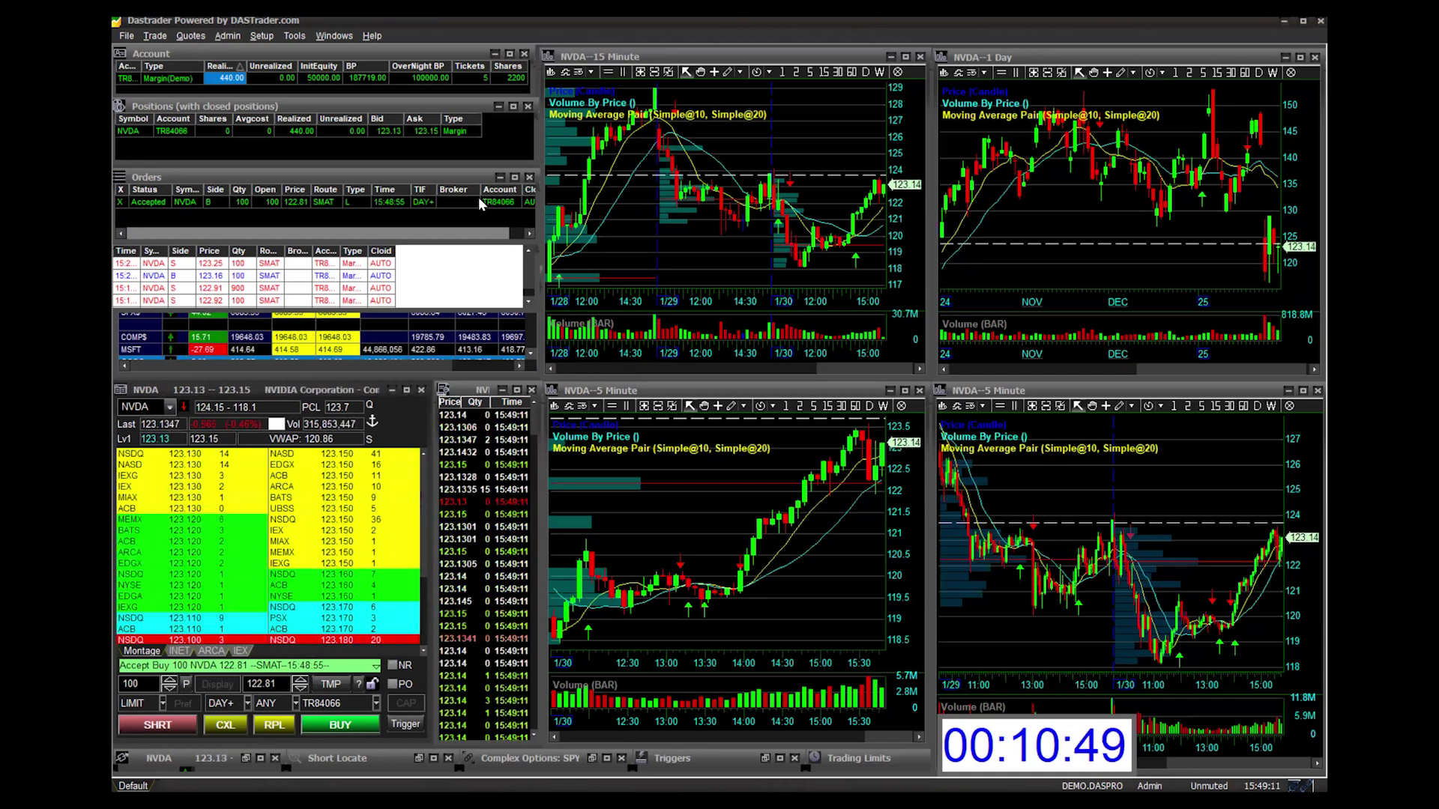
Step: Adjust the panels and widen the Trades window's Symbol column while the NVDA buy fills
{"action": "left_click_drag", "start_coordinate": [480, 191], "coordinate": [437, 193]}
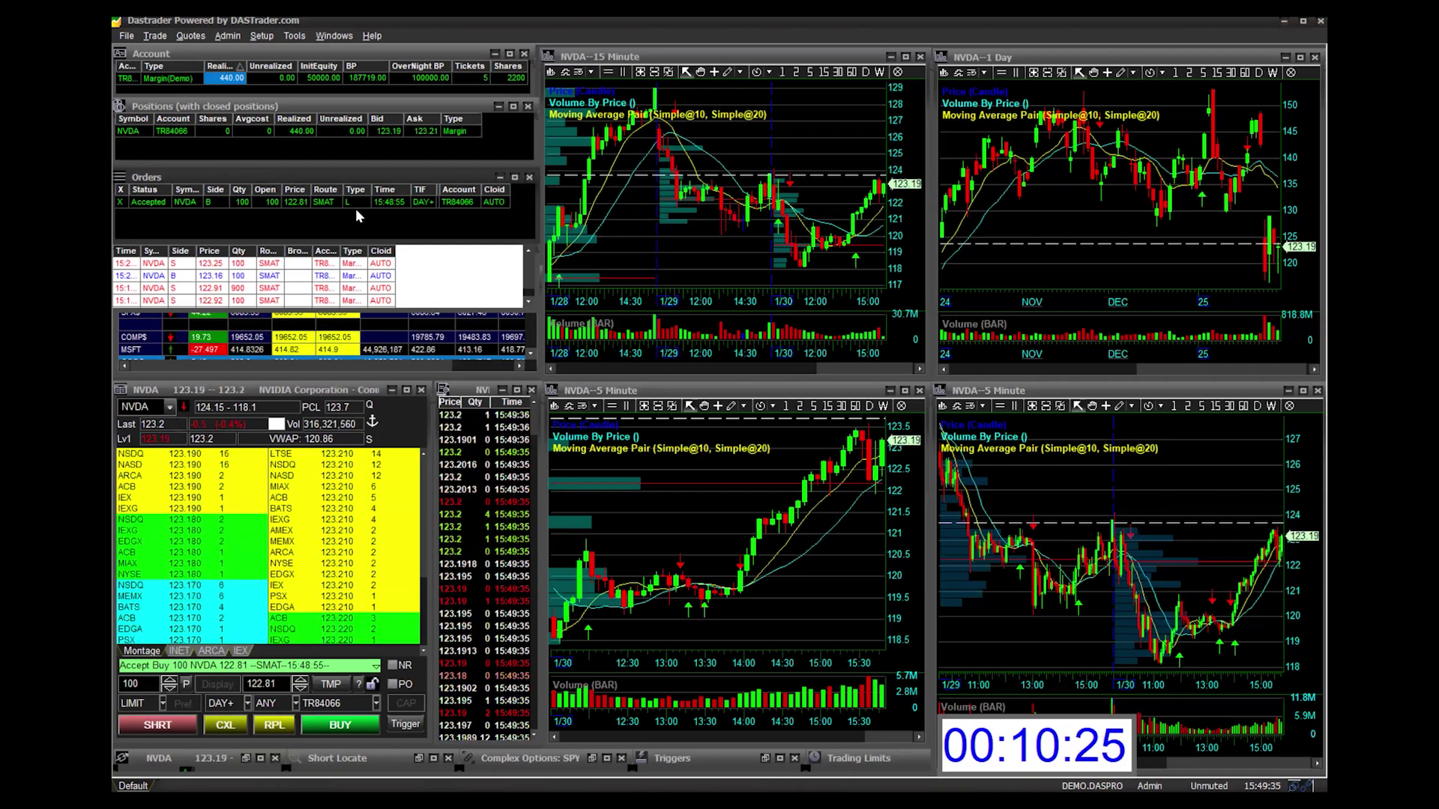
{"action": "left_click", "coordinate": [493, 297]}
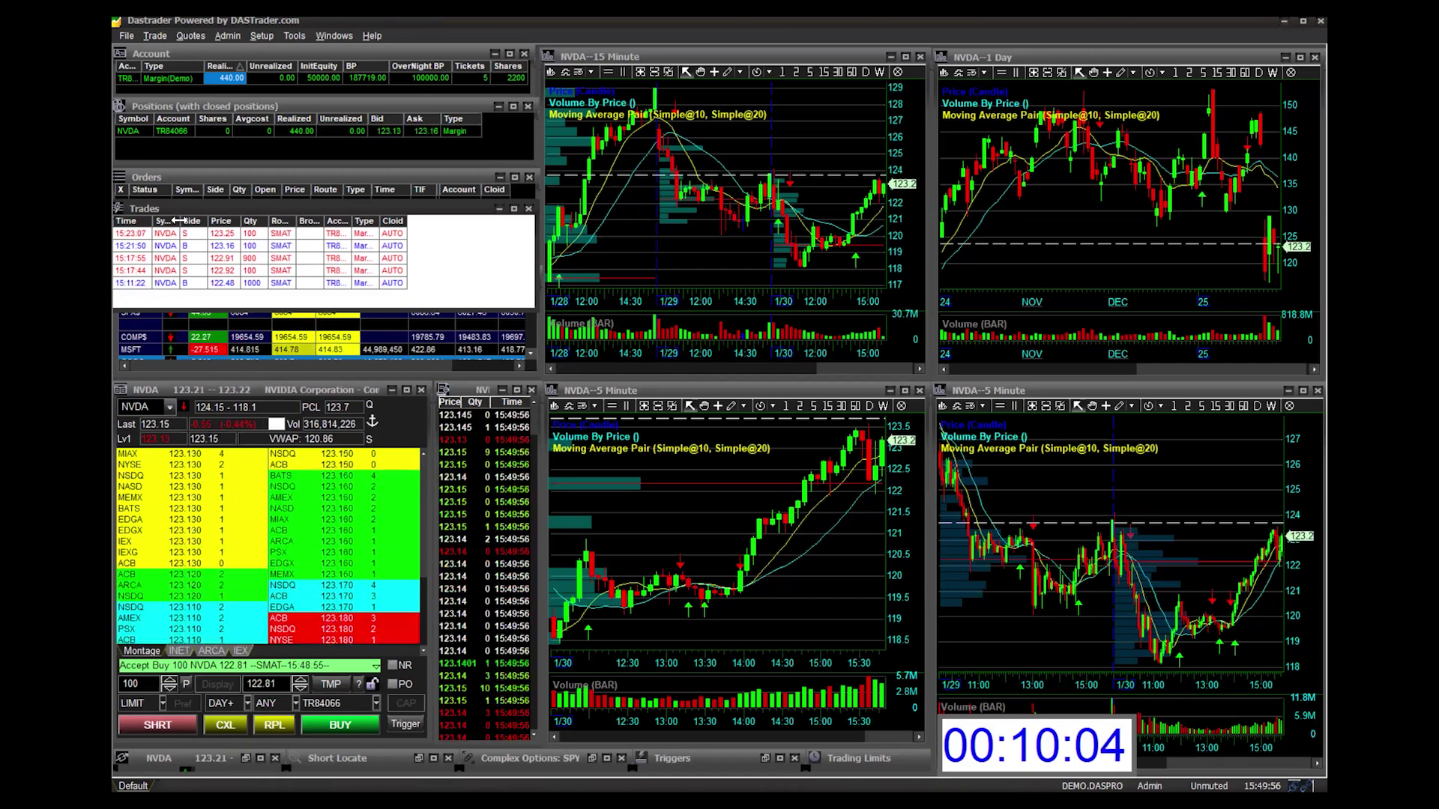
{"action": "left_click_drag", "start_coordinate": [178, 221], "coordinate": [193, 222]}
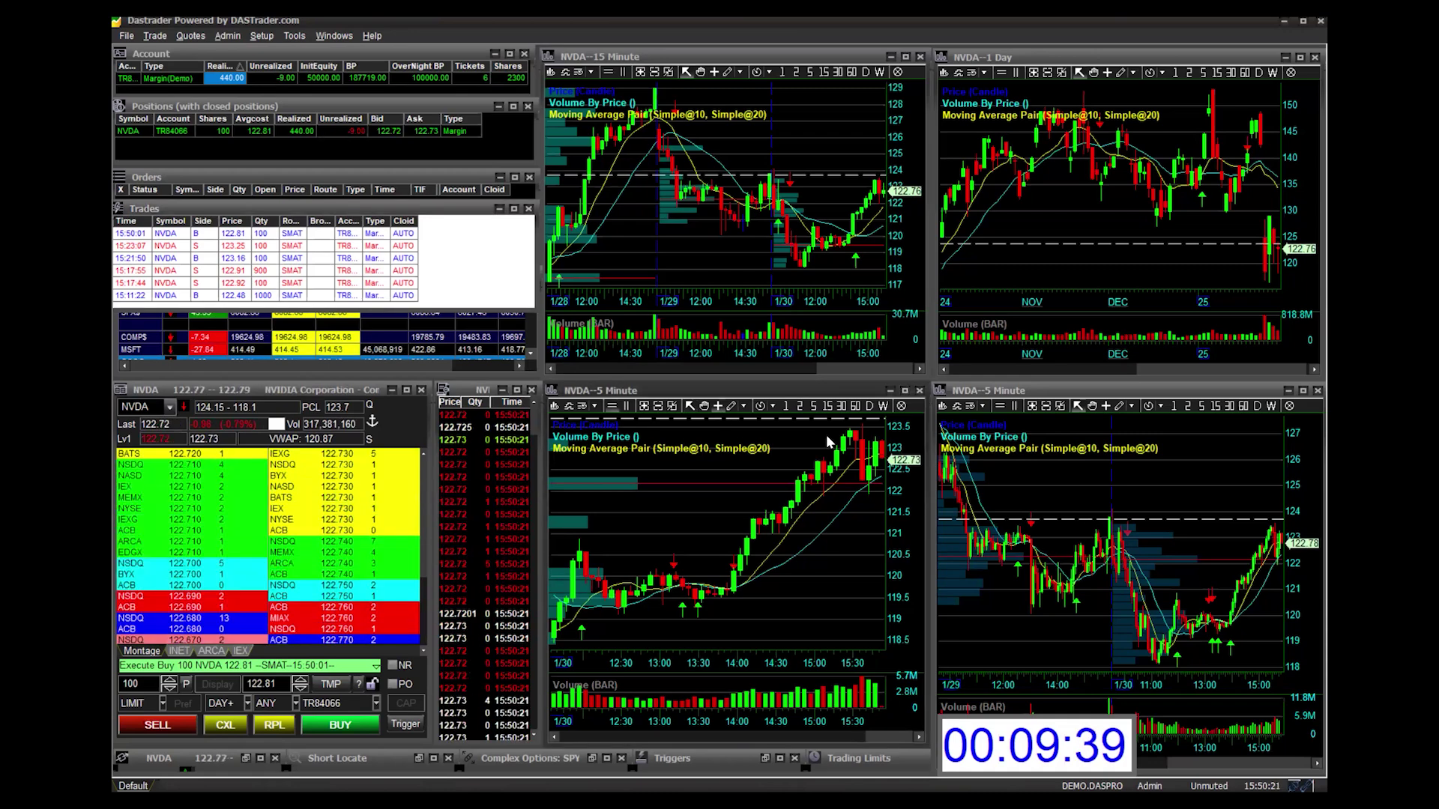
Step: Sell the 100 NVDA shares at a 123.18 limit to close the position
{"action": "mouse_move", "coordinate": [830, 446]}
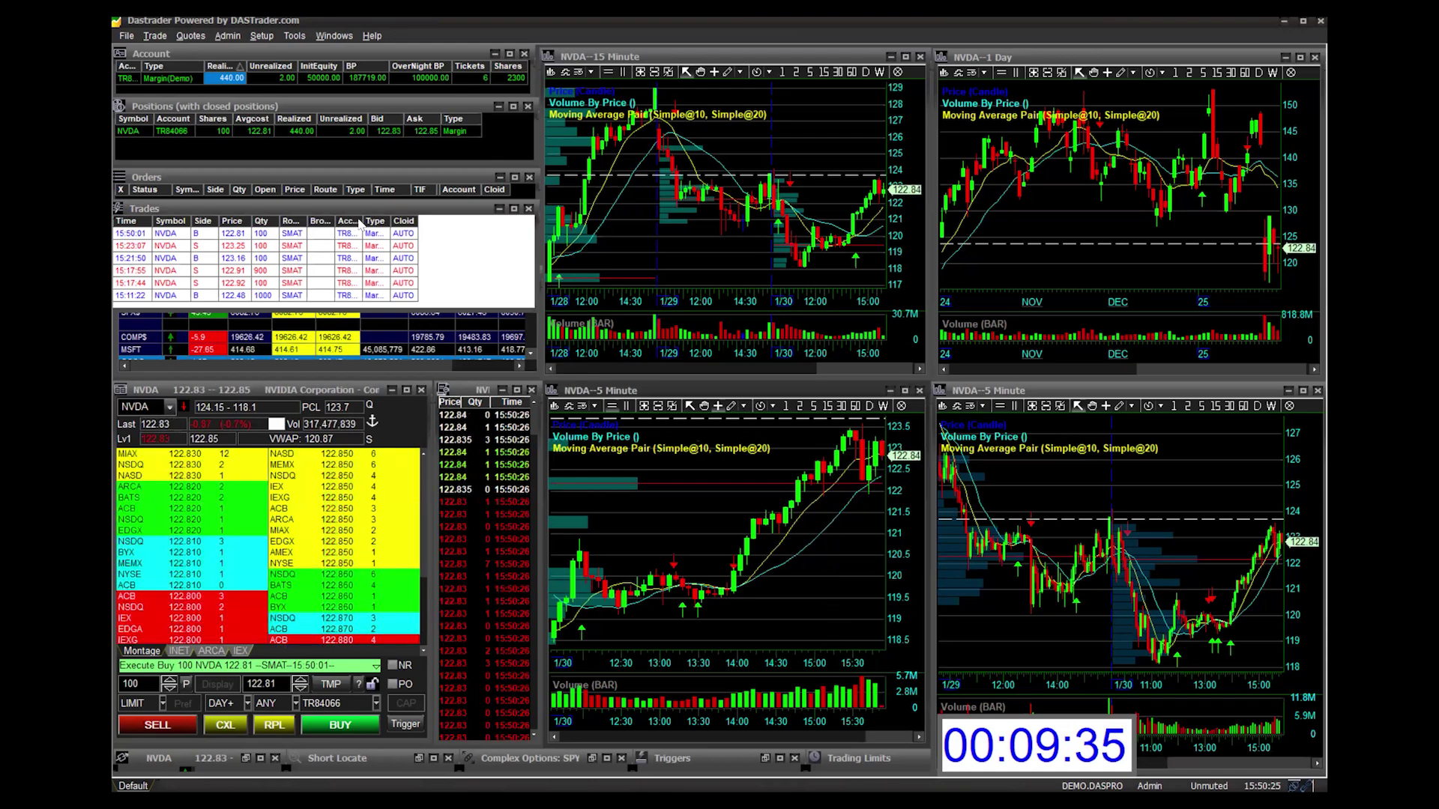
{"action": "left_click", "coordinate": [299, 680]}
{"action": "key", "text": "BackSpace"}
{"action": "type", "text": "5"}
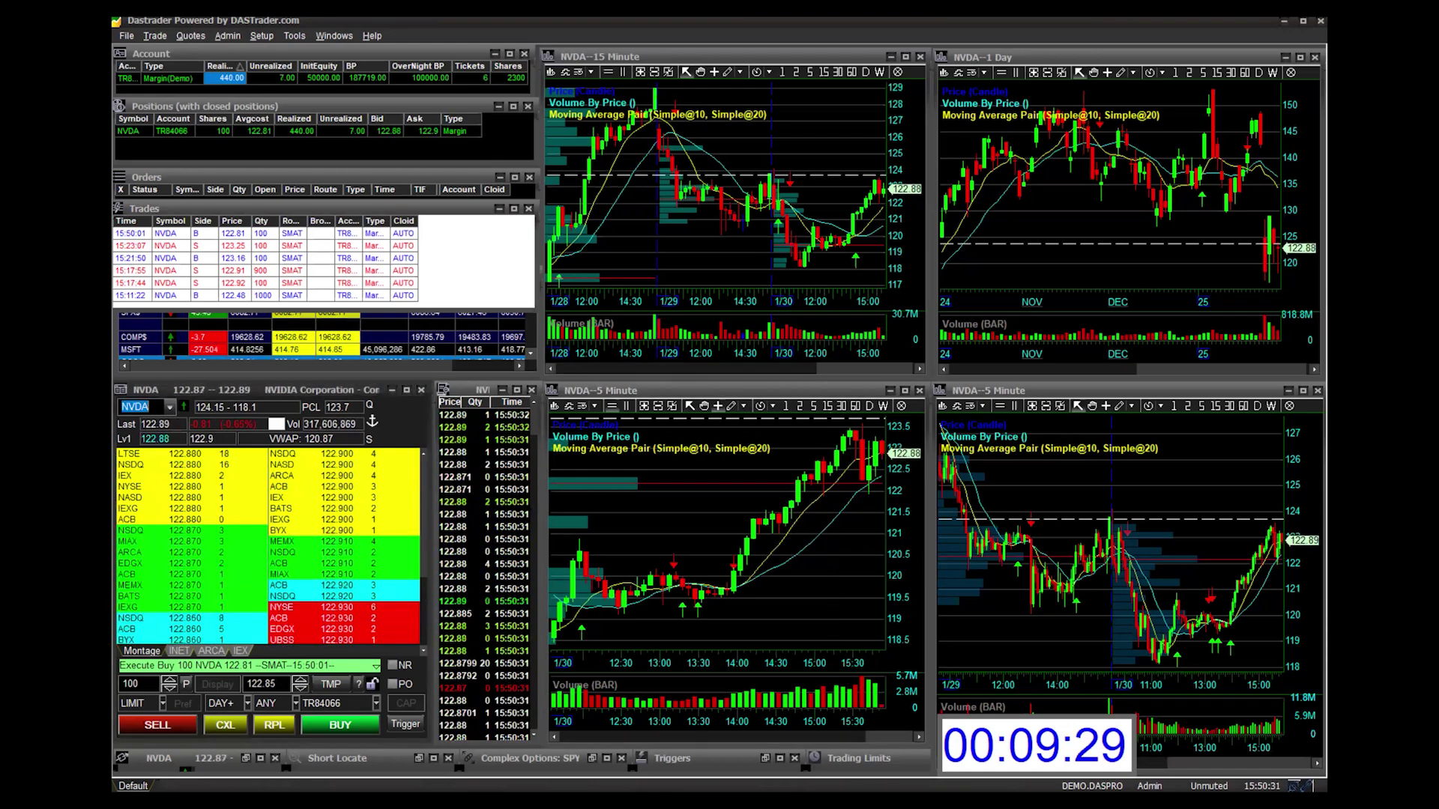
{"action": "key", "text": "BackSpace"}
{"action": "key", "text": "BackSpace"}
{"action": "key", "text": "BackSpace"}
{"action": "key", "text": "BackSpace"}
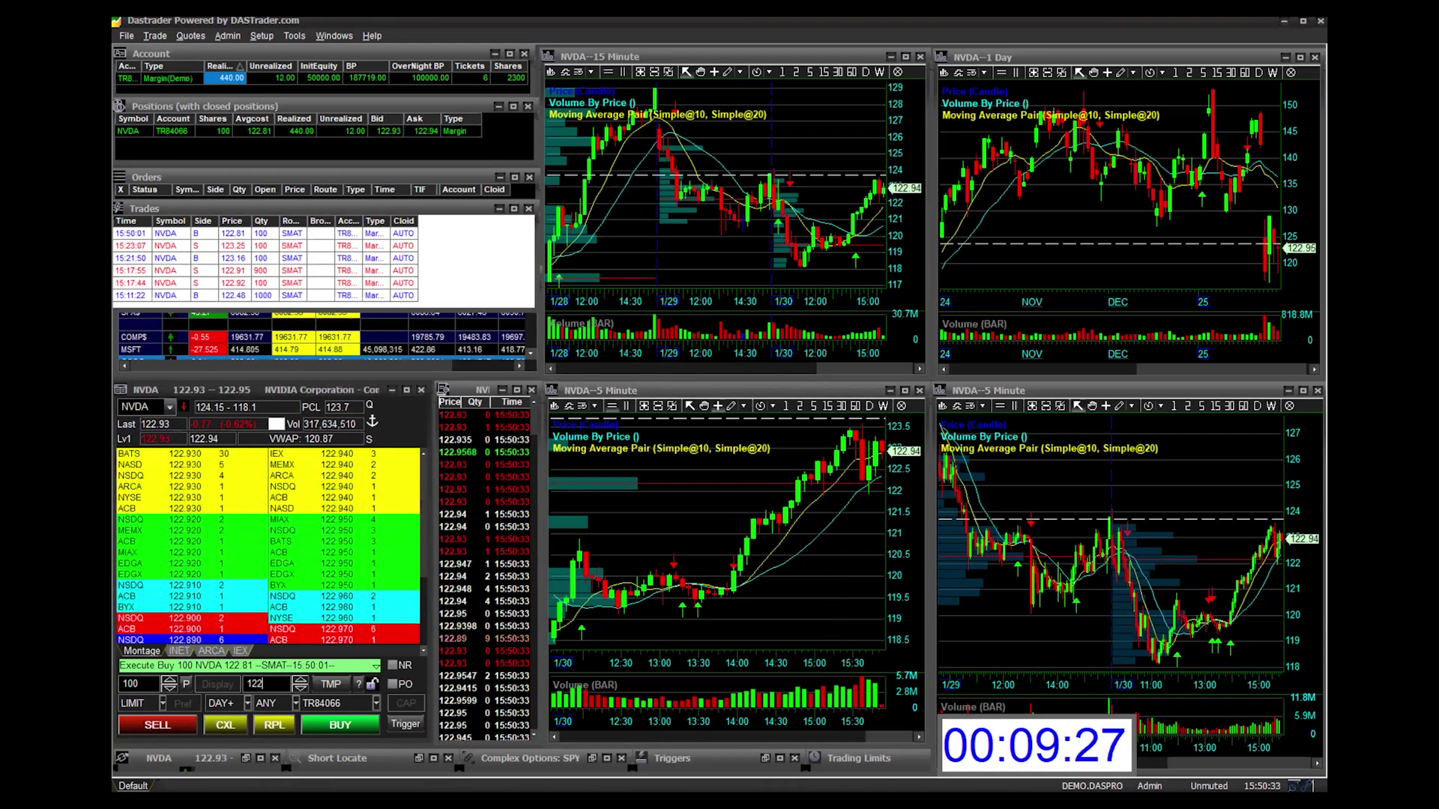
{"action": "type", "text": "3"}
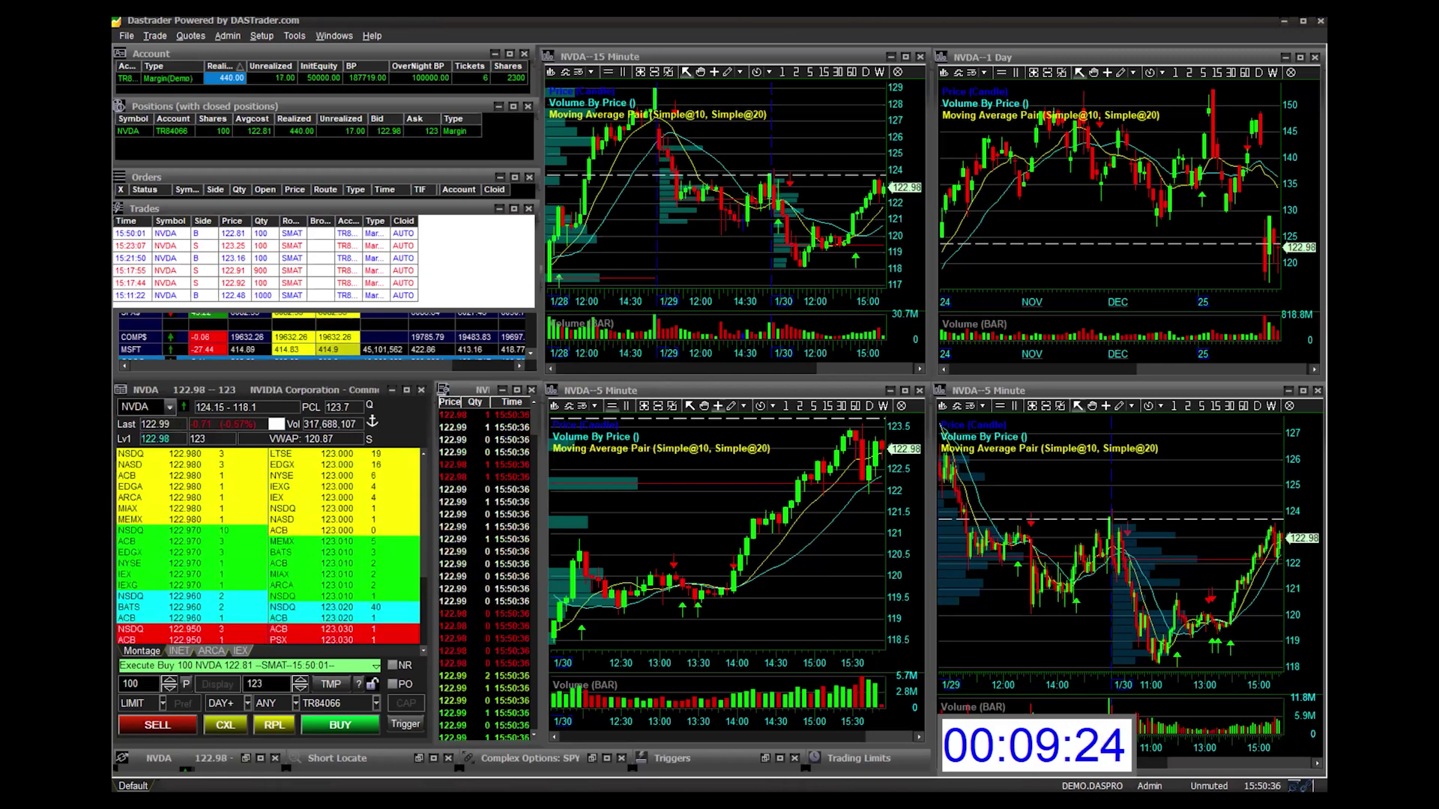
{"action": "type", "text": ".18"}
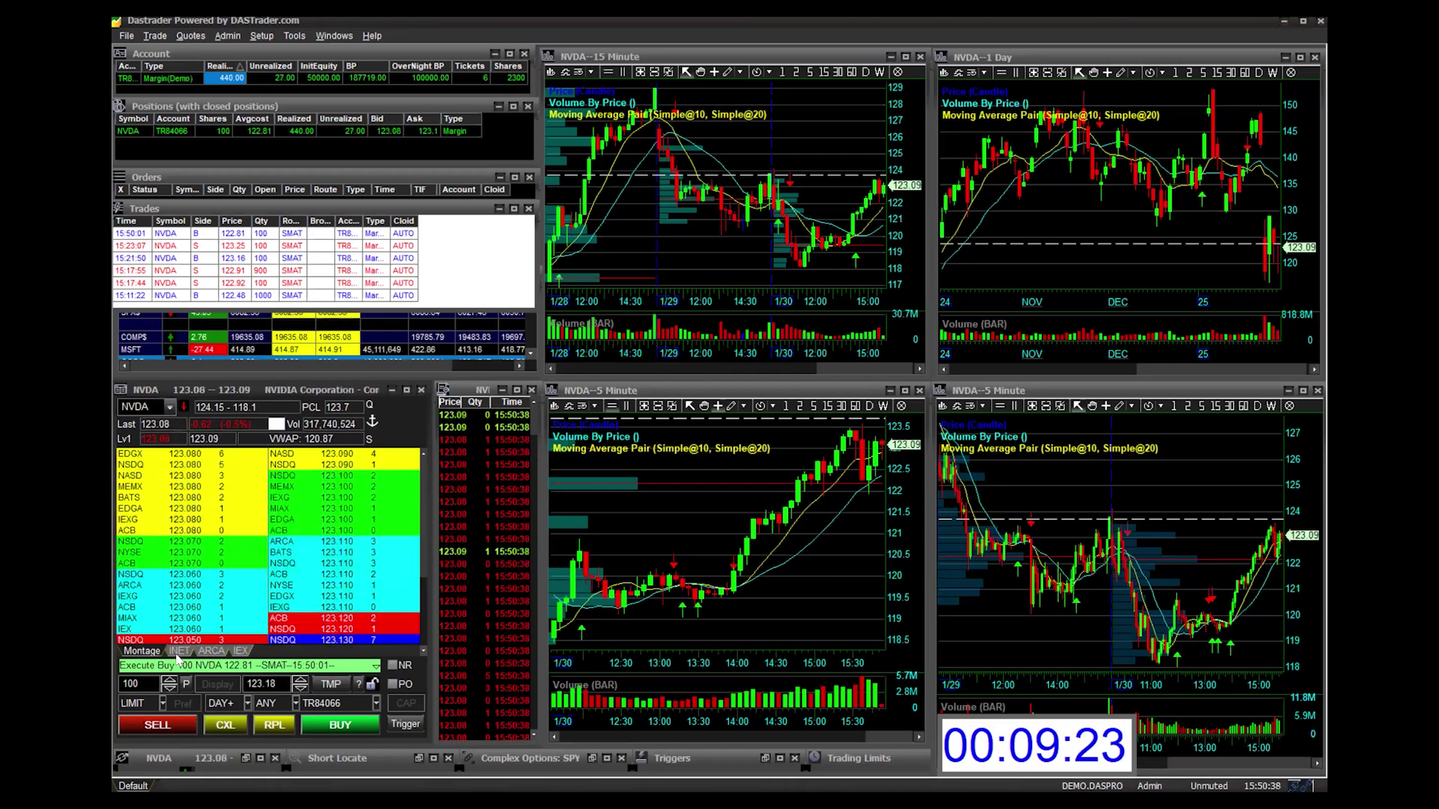
{"action": "left_click", "coordinate": [188, 730]}
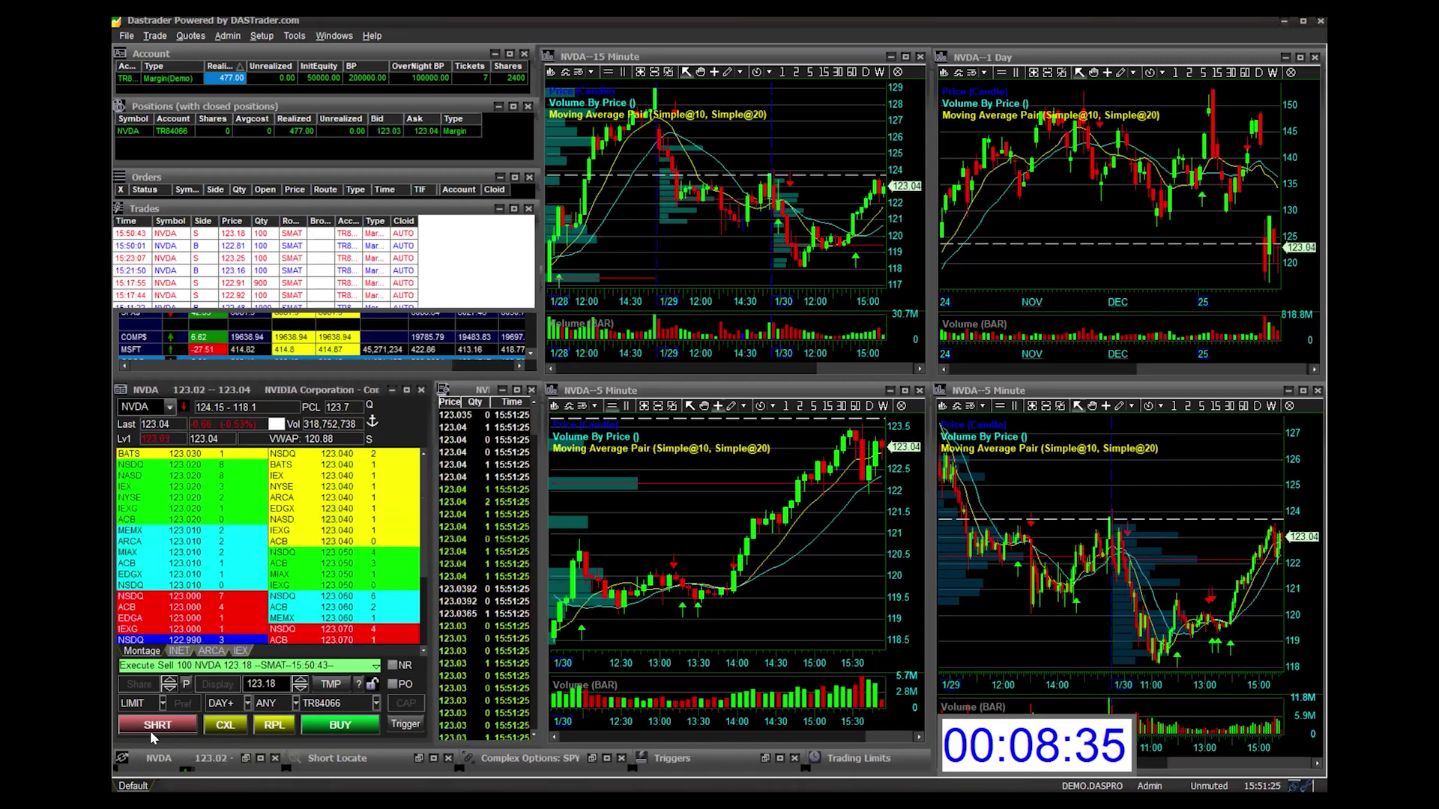
Step: Load MSFT, X, GE and then NVDA from the Market View watchlist into the montage and charts
{"action": "left_click", "coordinate": [224, 373]}
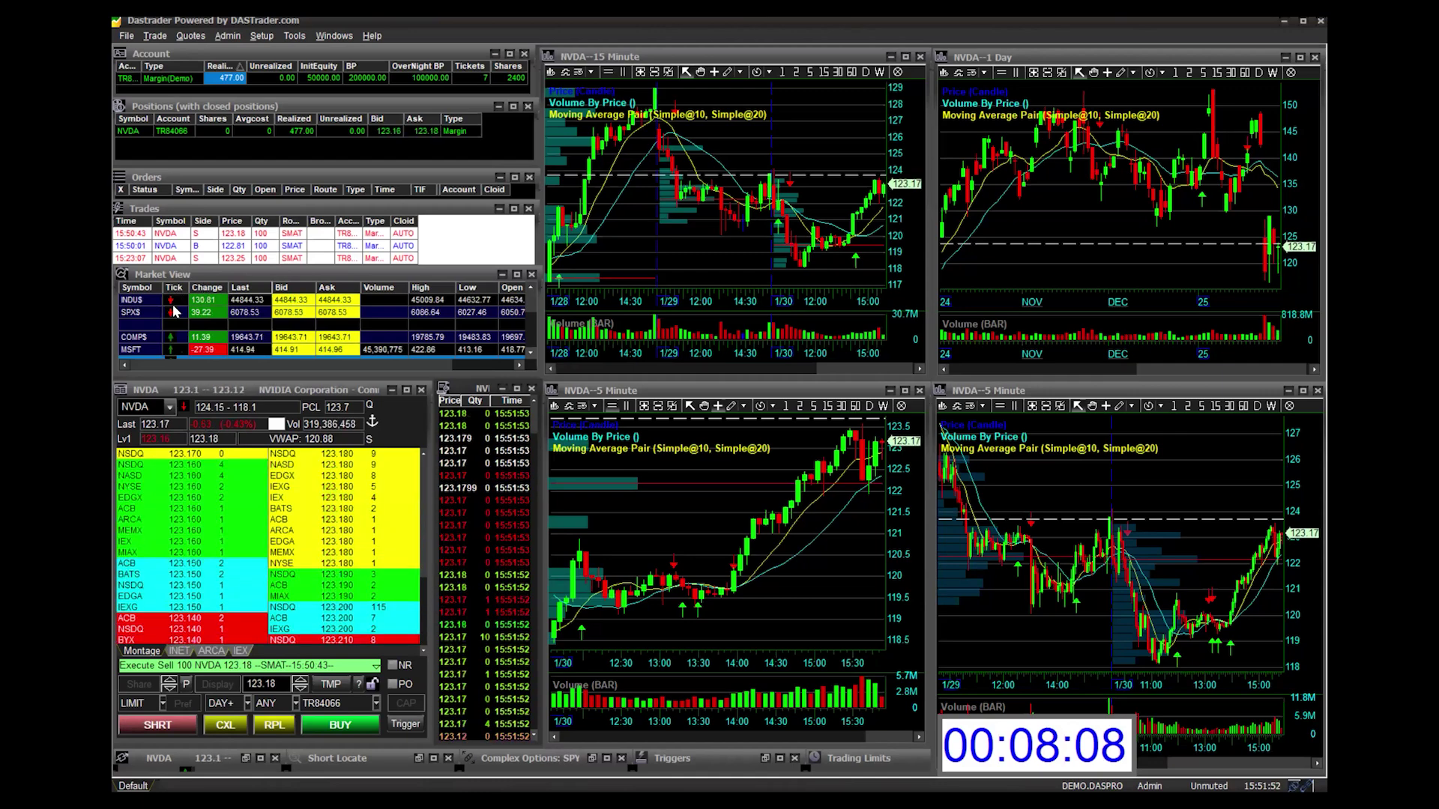
{"action": "left_click", "coordinate": [387, 419]}
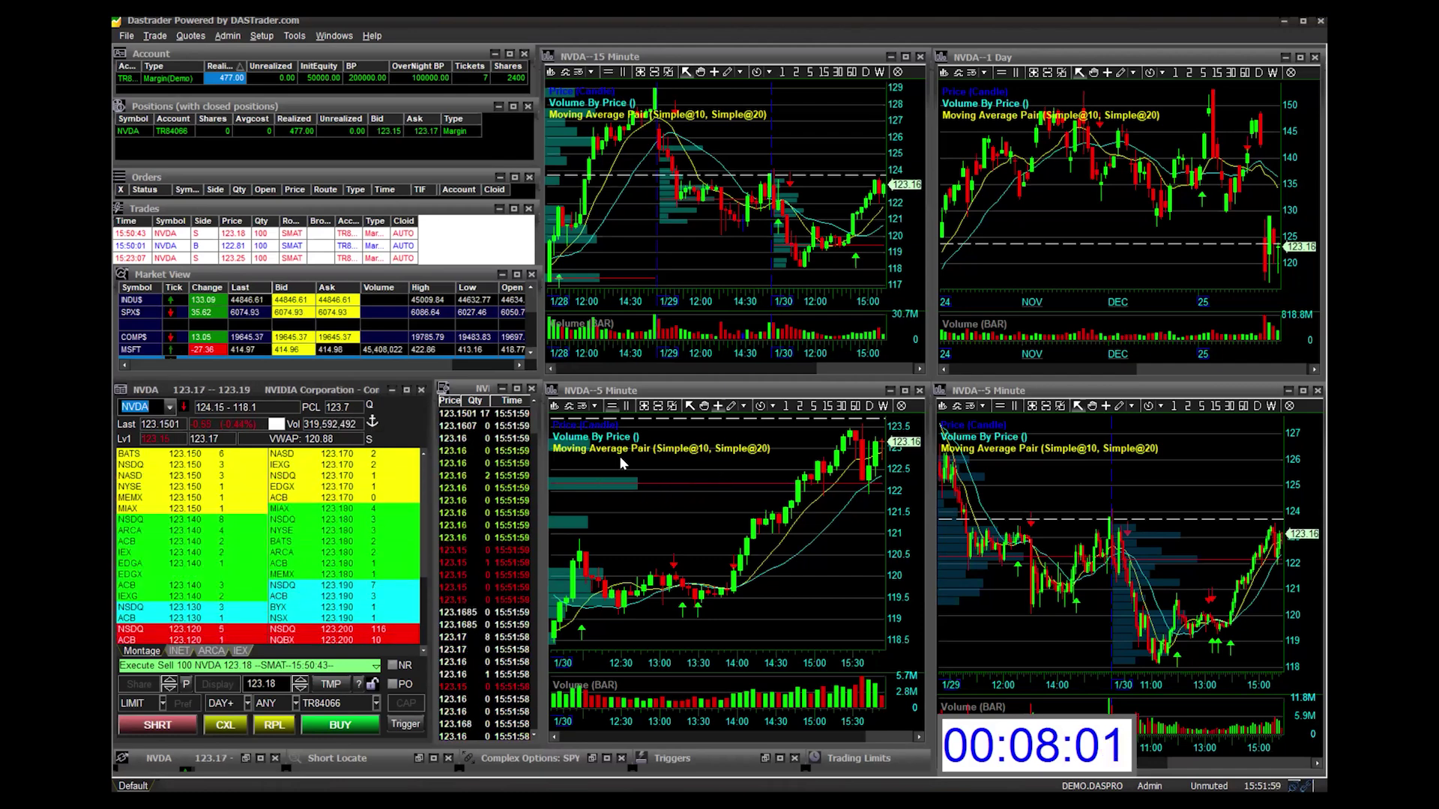
{"action": "left_click", "coordinate": [129, 350]}
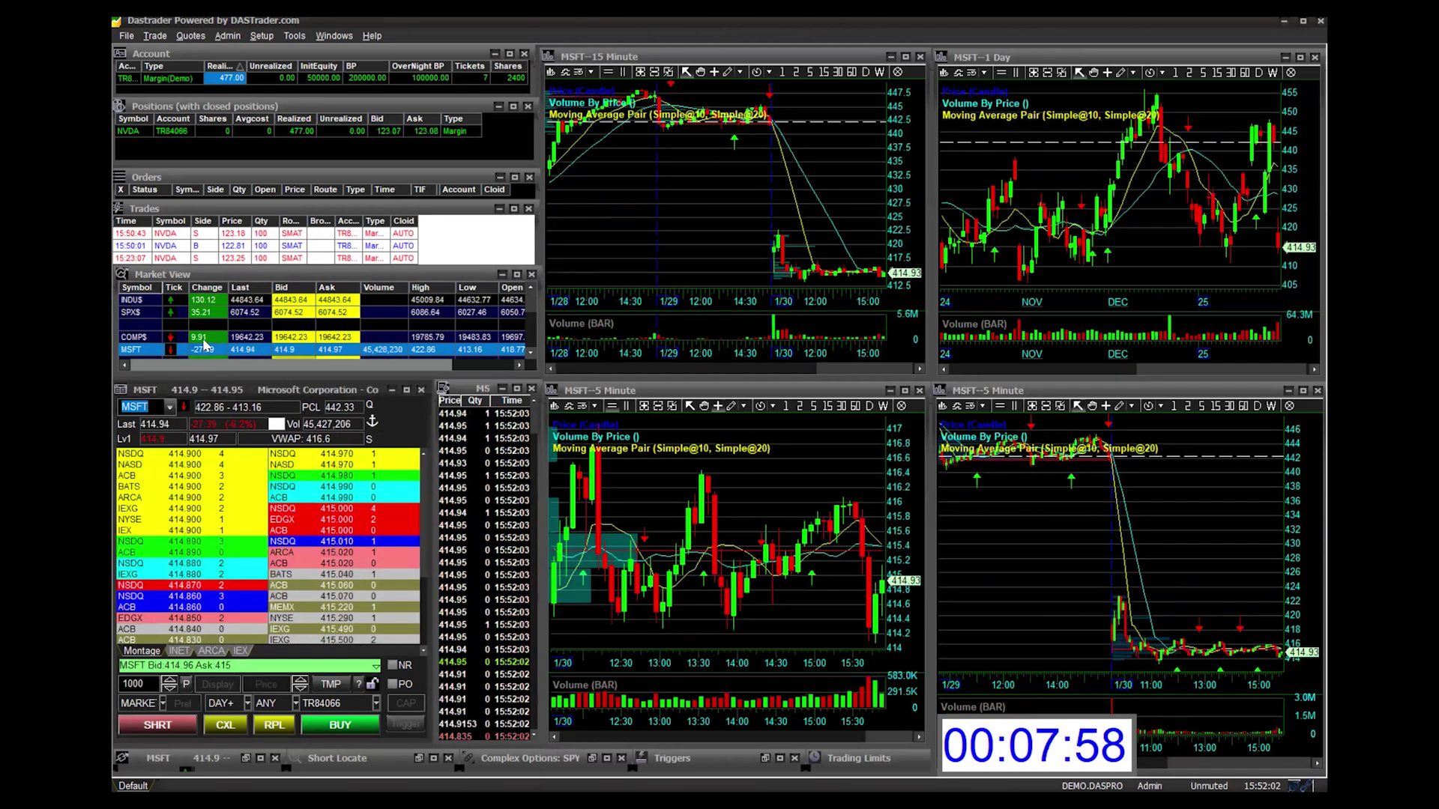
{"action": "scroll", "coordinate": [188, 341], "scroll_direction": "down", "scroll_amount": 2}
{"action": "left_click", "coordinate": [133, 324]}
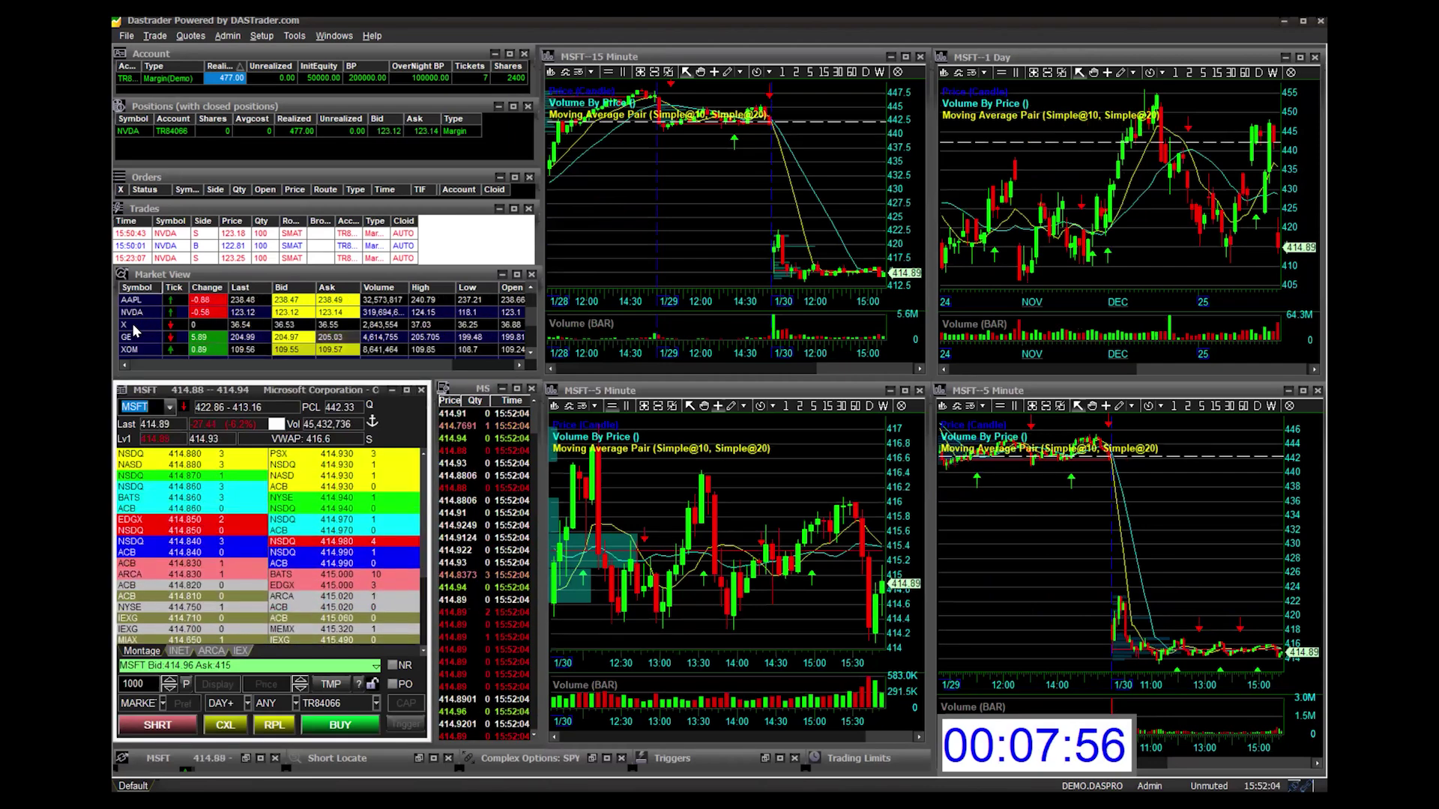
{"action": "left_click", "coordinate": [142, 337]}
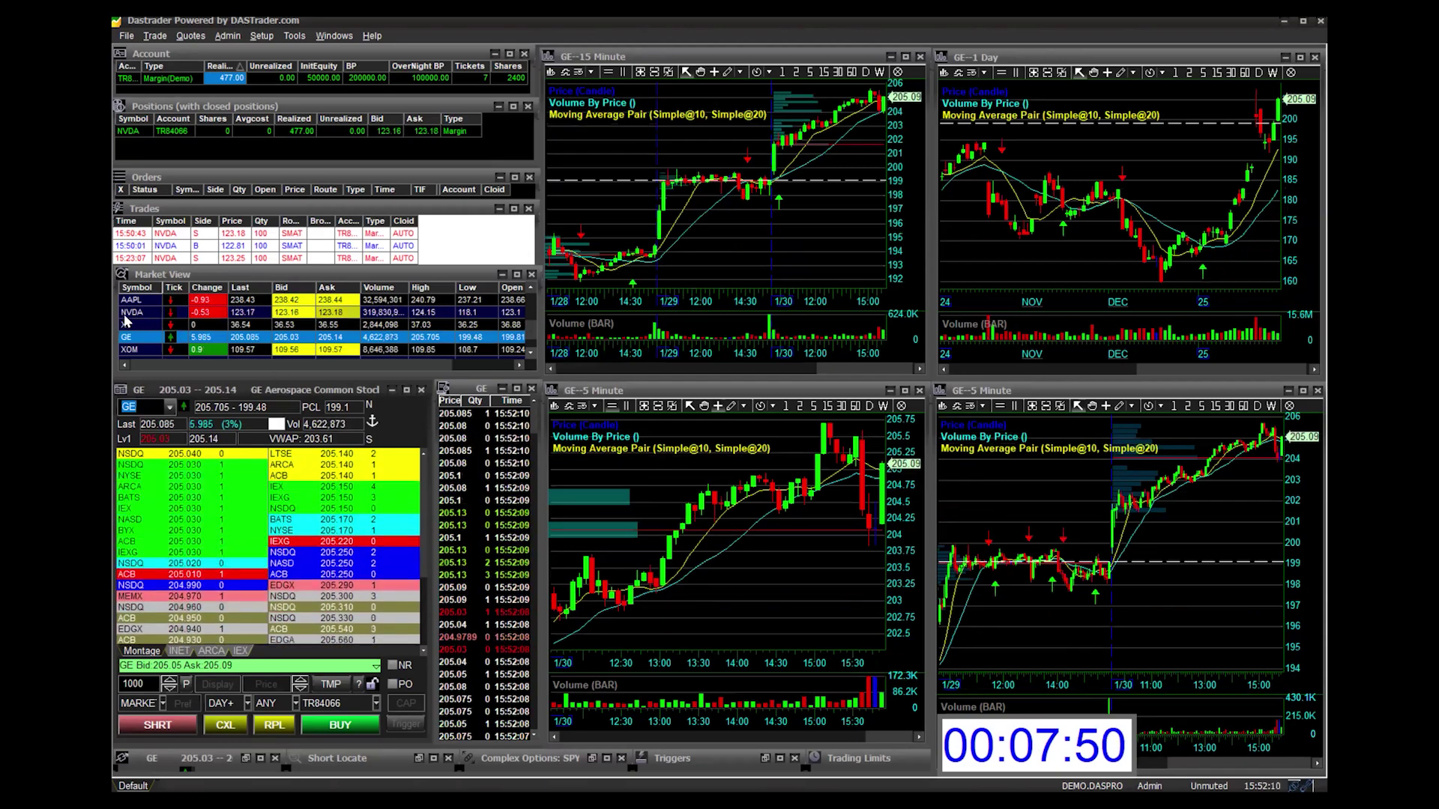
{"action": "left_click", "coordinate": [180, 312]}
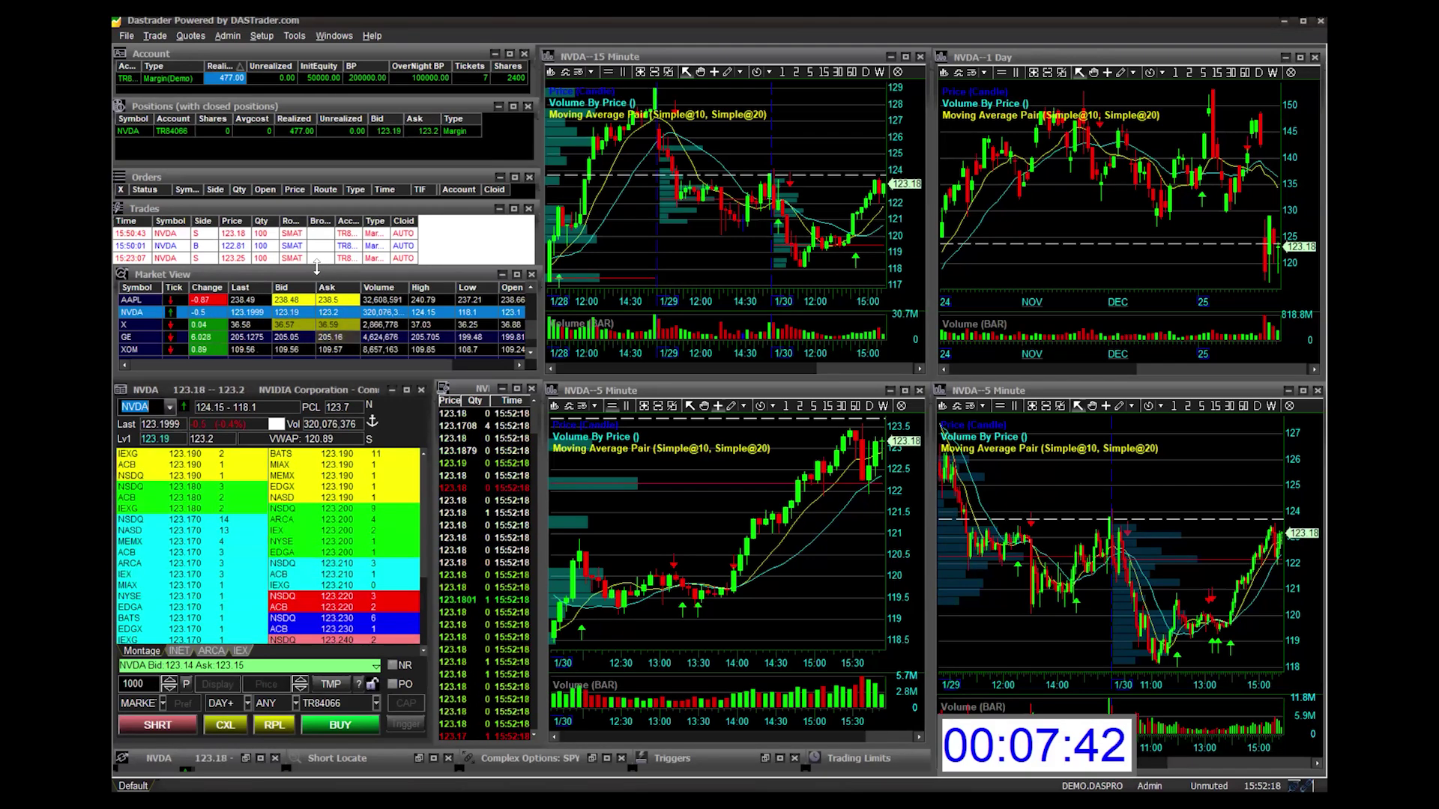
Step: Collapse Market View, autofit the Trades Account column, and shrink Trades to five rows
{"action": "left_click_drag", "start_coordinate": [337, 327], "coordinate": [395, 309]}
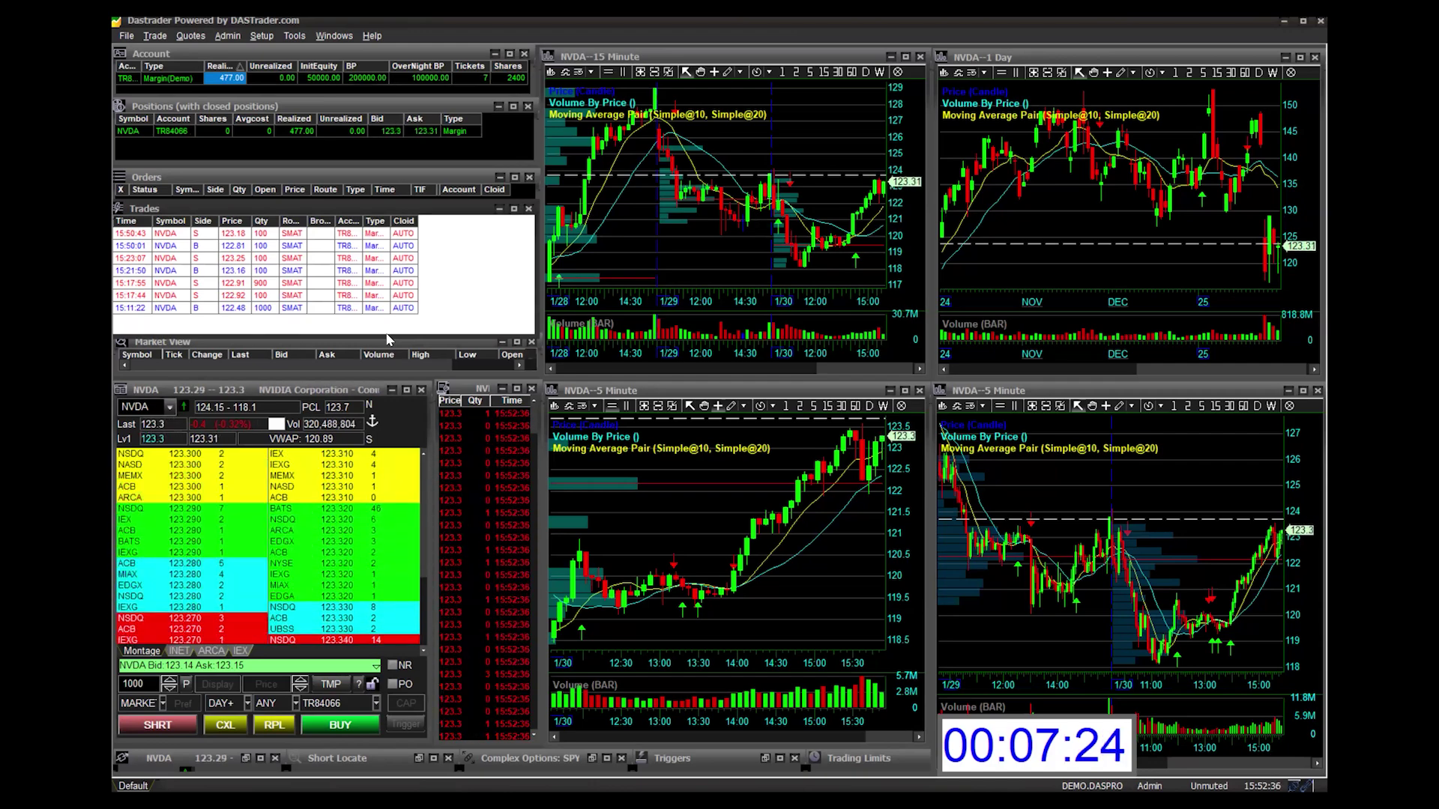
{"action": "double_click", "coordinate": [364, 222]}
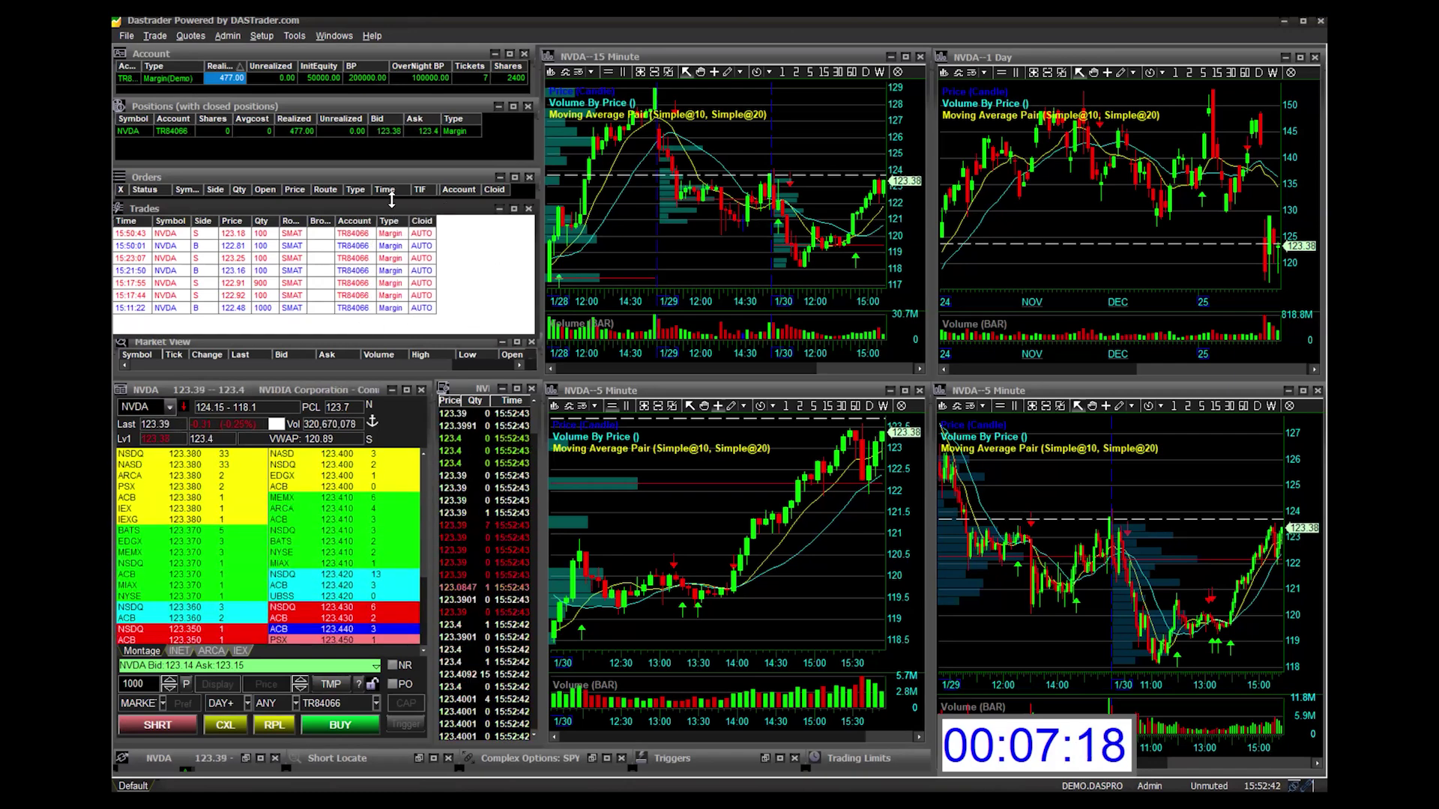
{"action": "left_click_drag", "start_coordinate": [344, 205], "coordinate": [344, 250]}
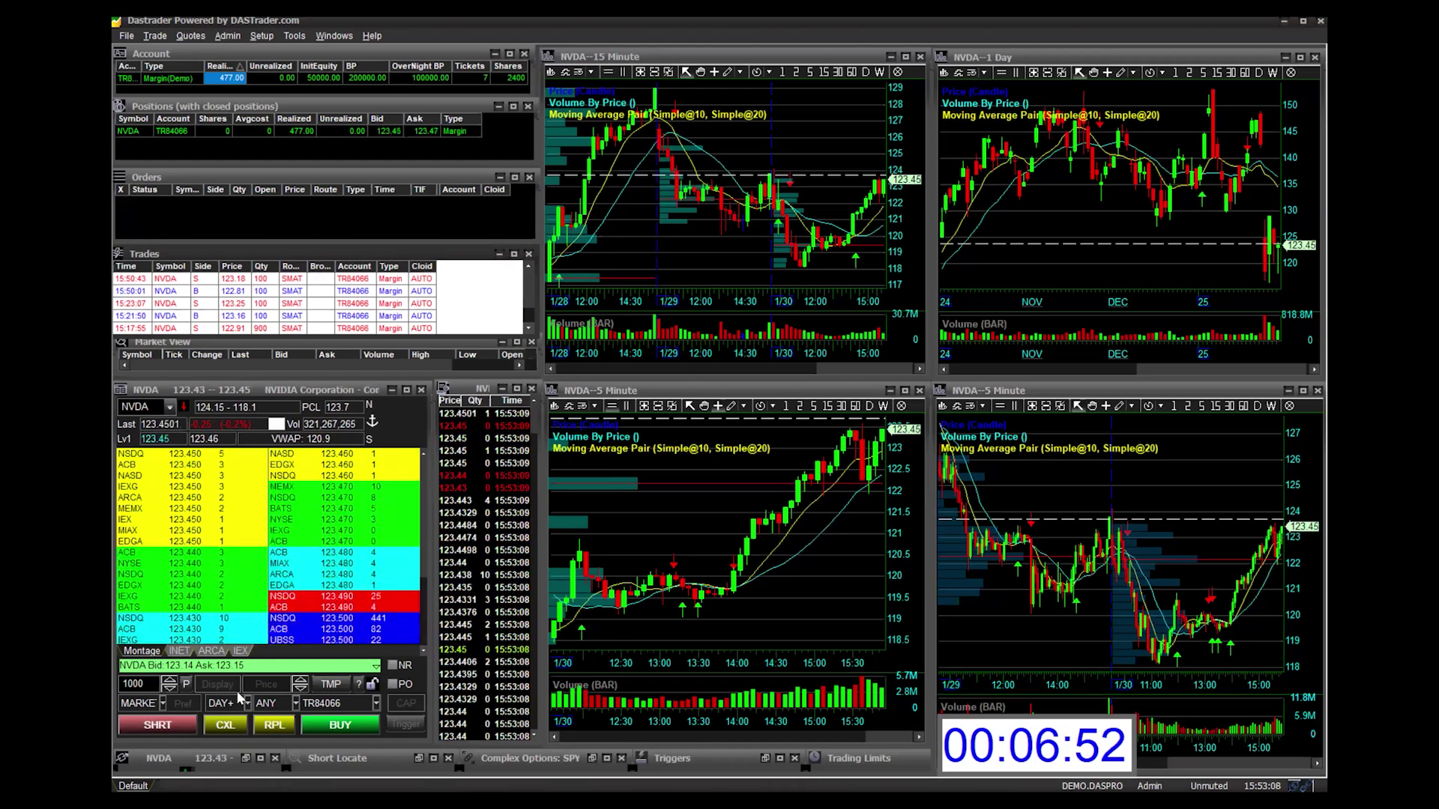
Step: Submit a 100-share NVDA limit buy at 123.26, cancel it, then resubmit it
{"action": "key", "text": "ctrl+b"}
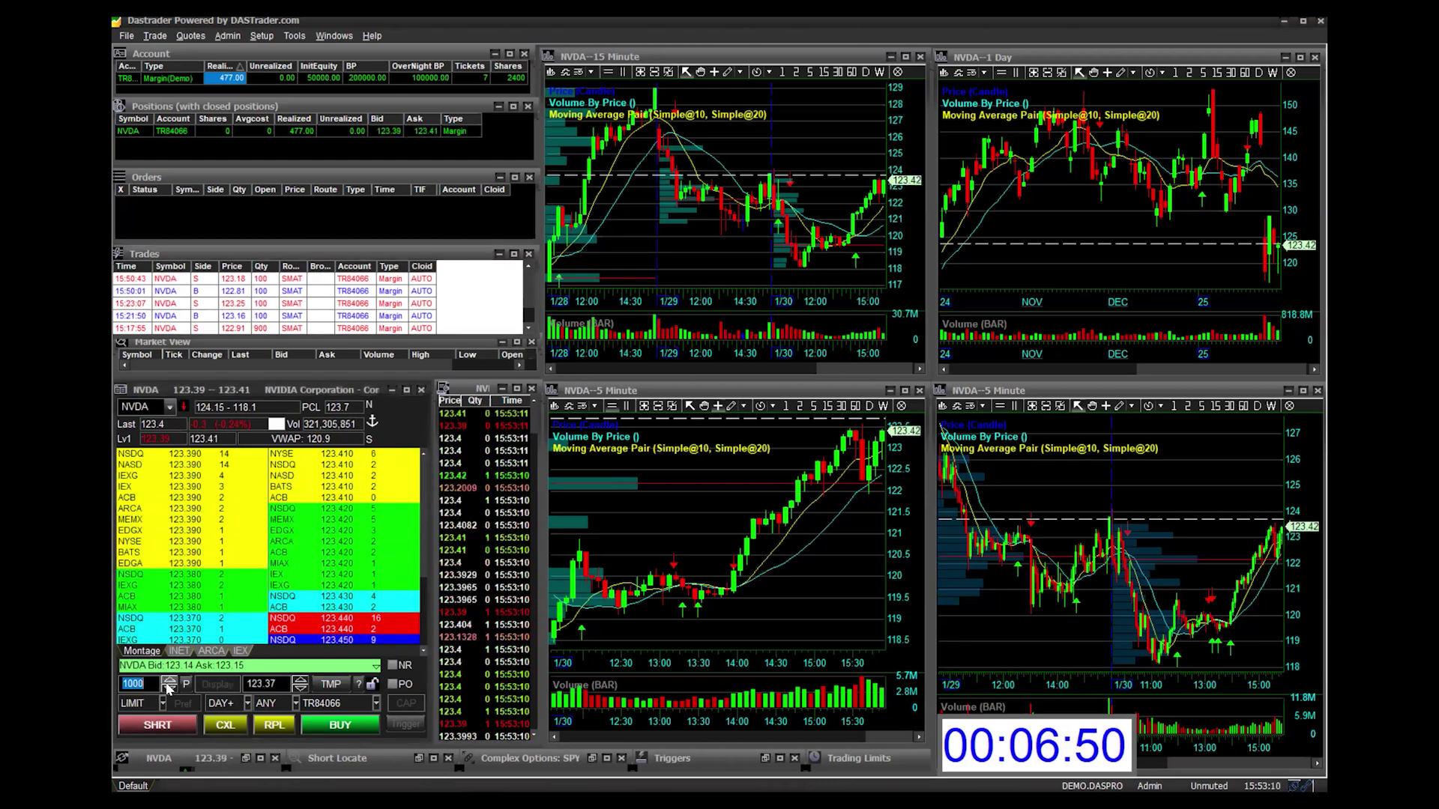
{"action": "type", "text": "100"}
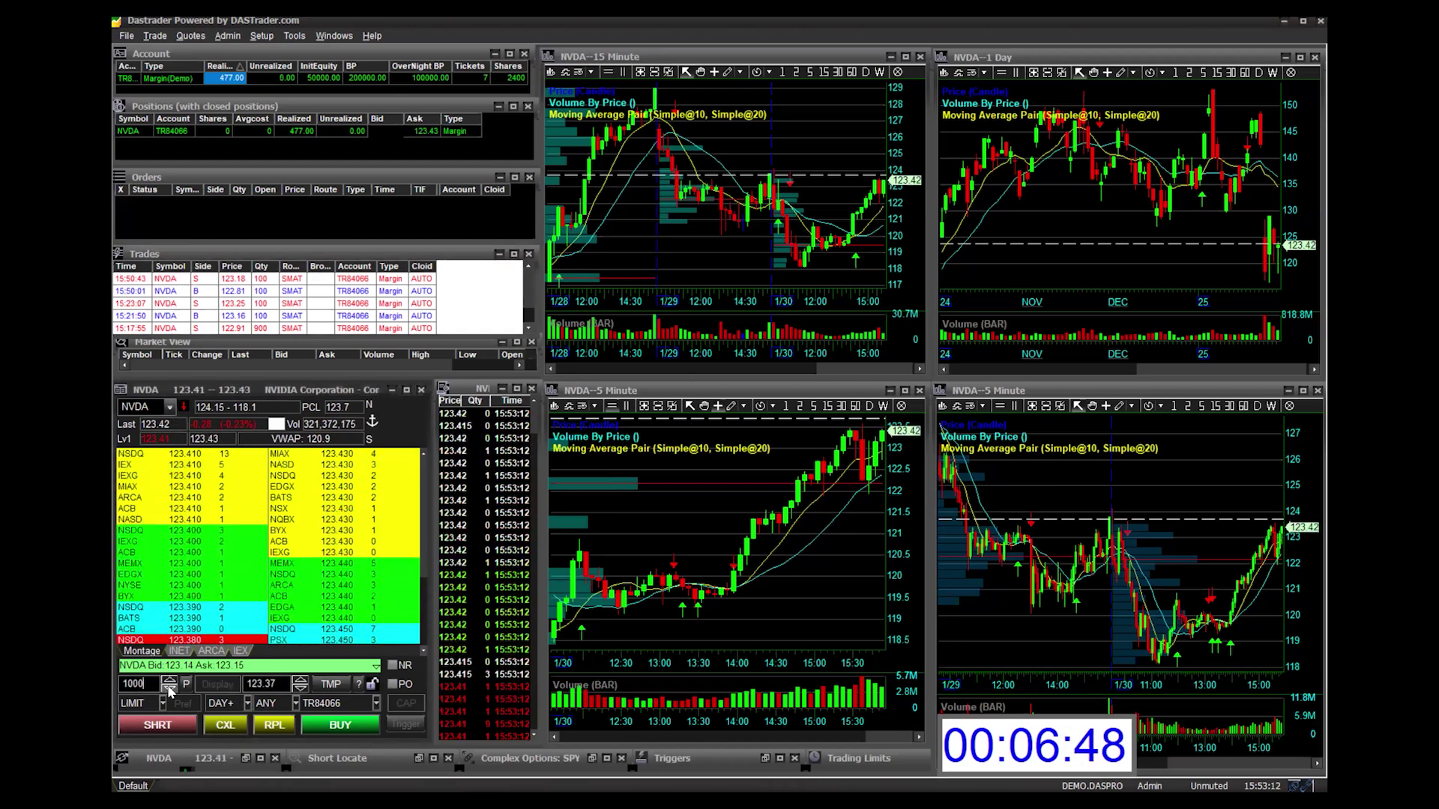
{"action": "left_click", "coordinate": [299, 688]}
{"action": "left_click", "coordinate": [299, 688]}
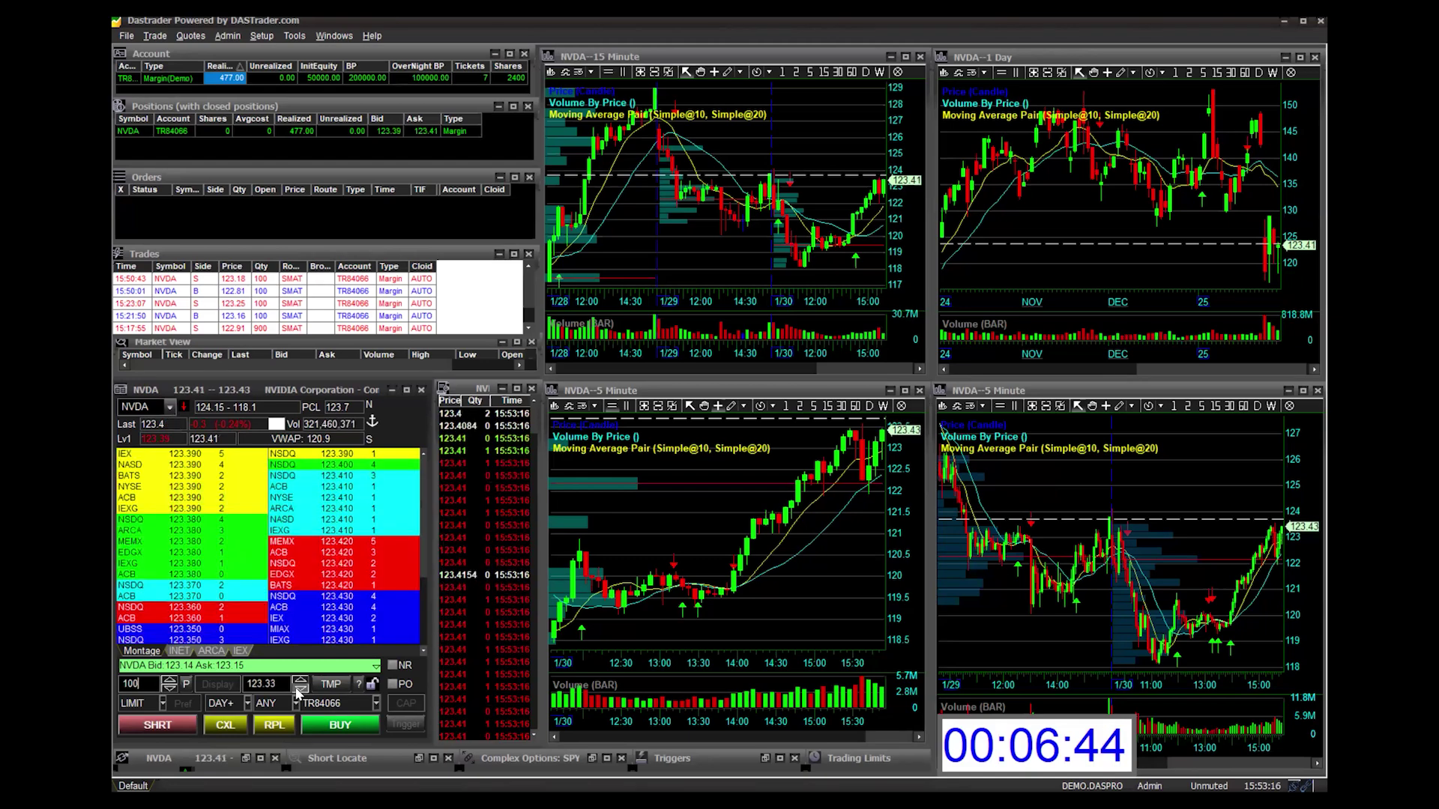
{"action": "left_click", "coordinate": [299, 688]}
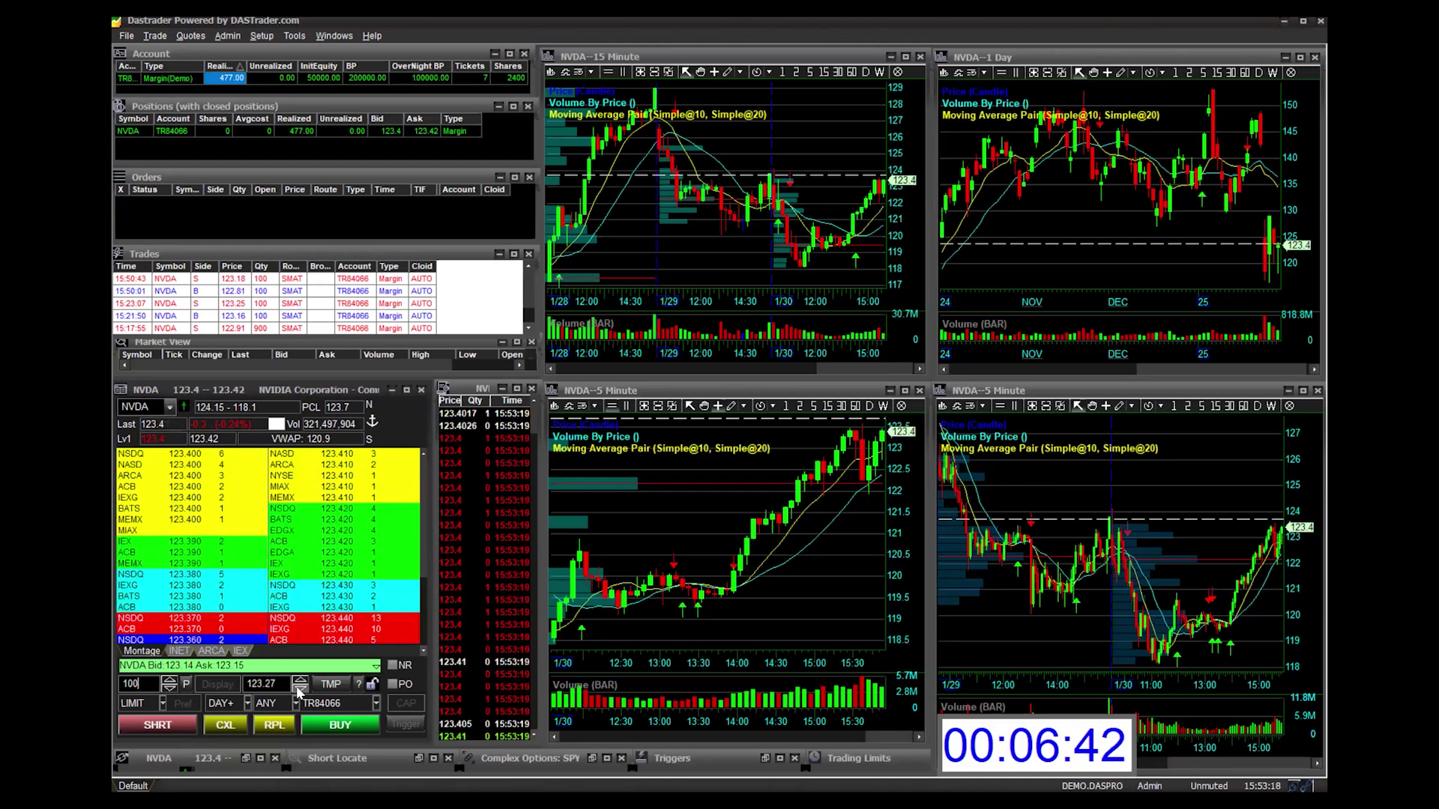
{"action": "left_click", "coordinate": [339, 725]}
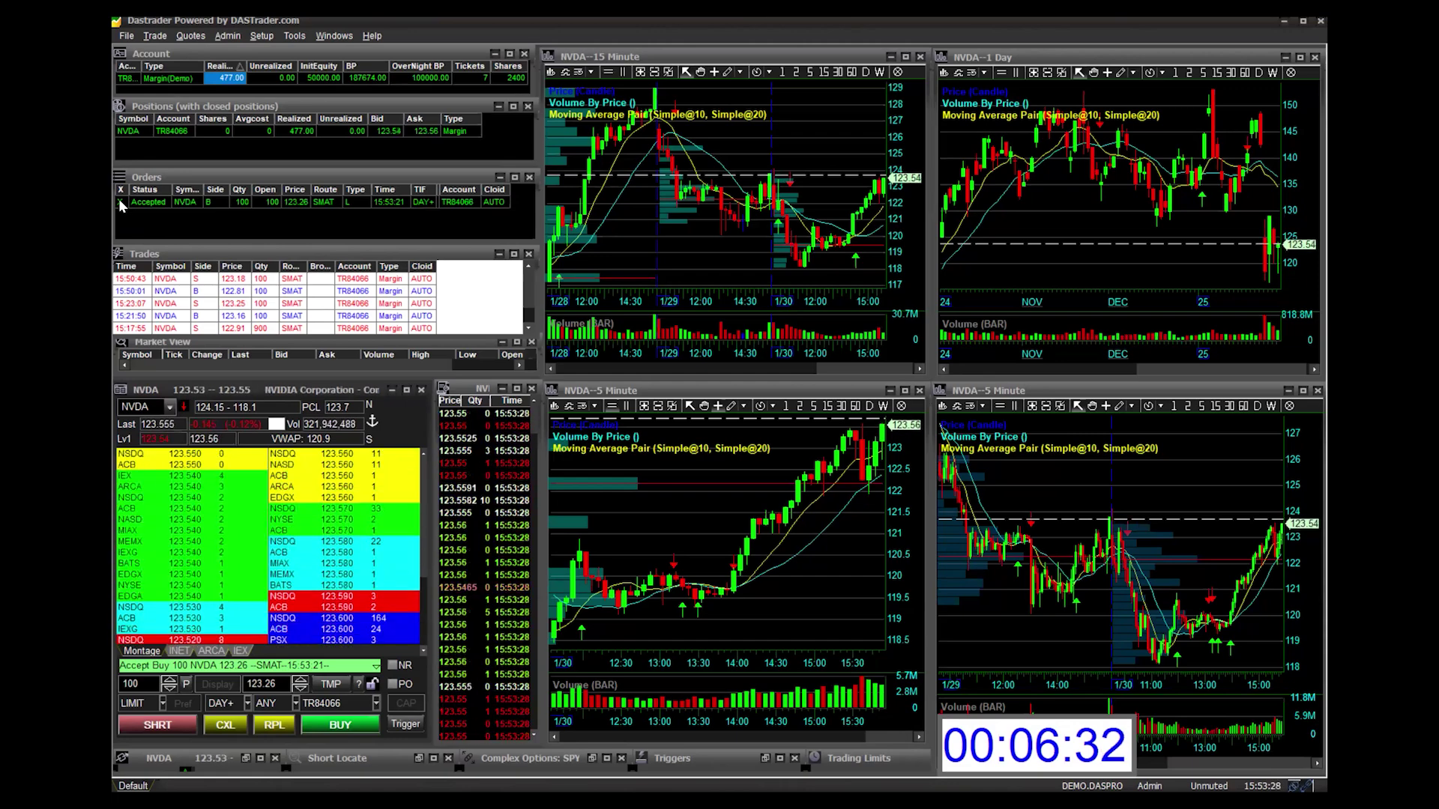
{"action": "left_click", "coordinate": [121, 202]}
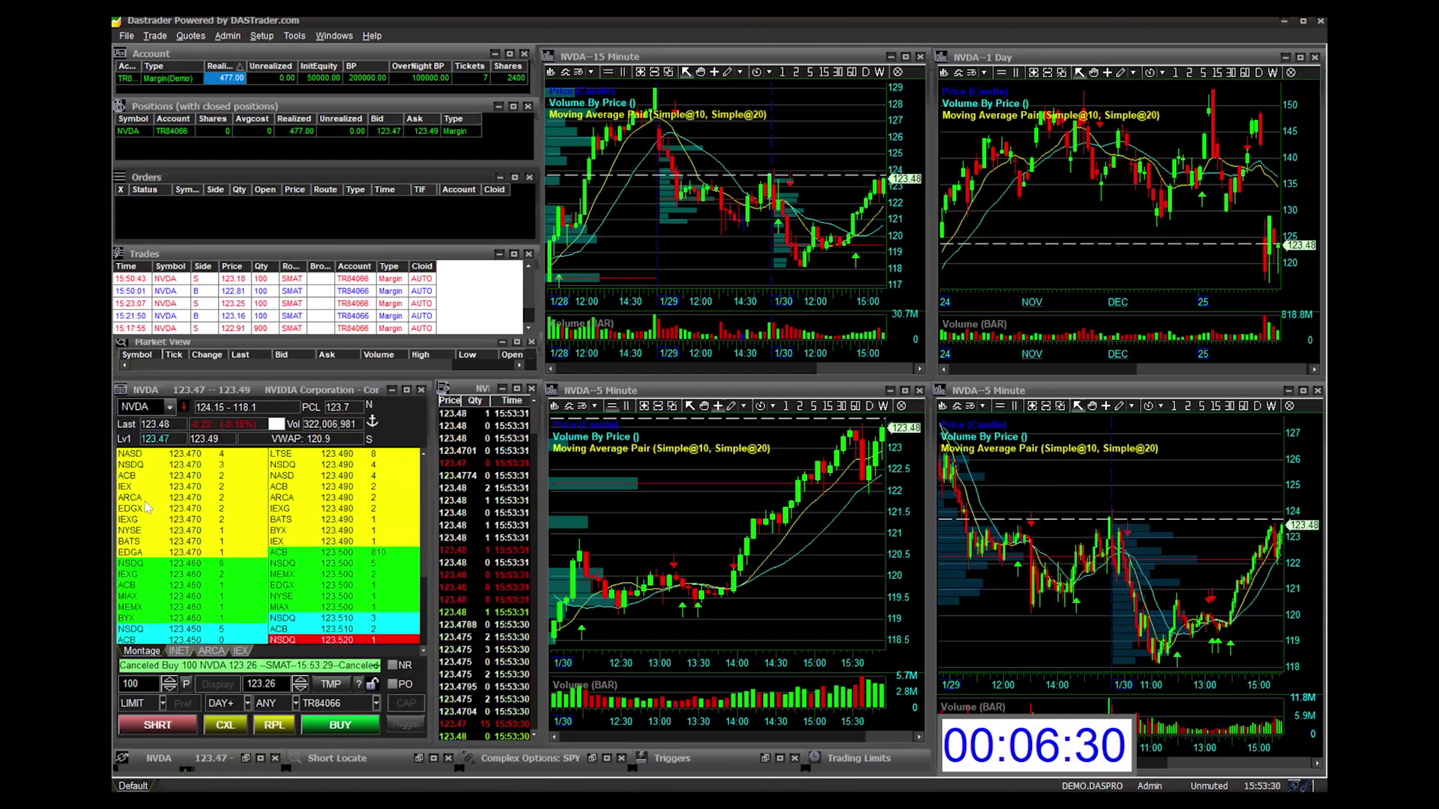
{"action": "left_click", "coordinate": [339, 726]}
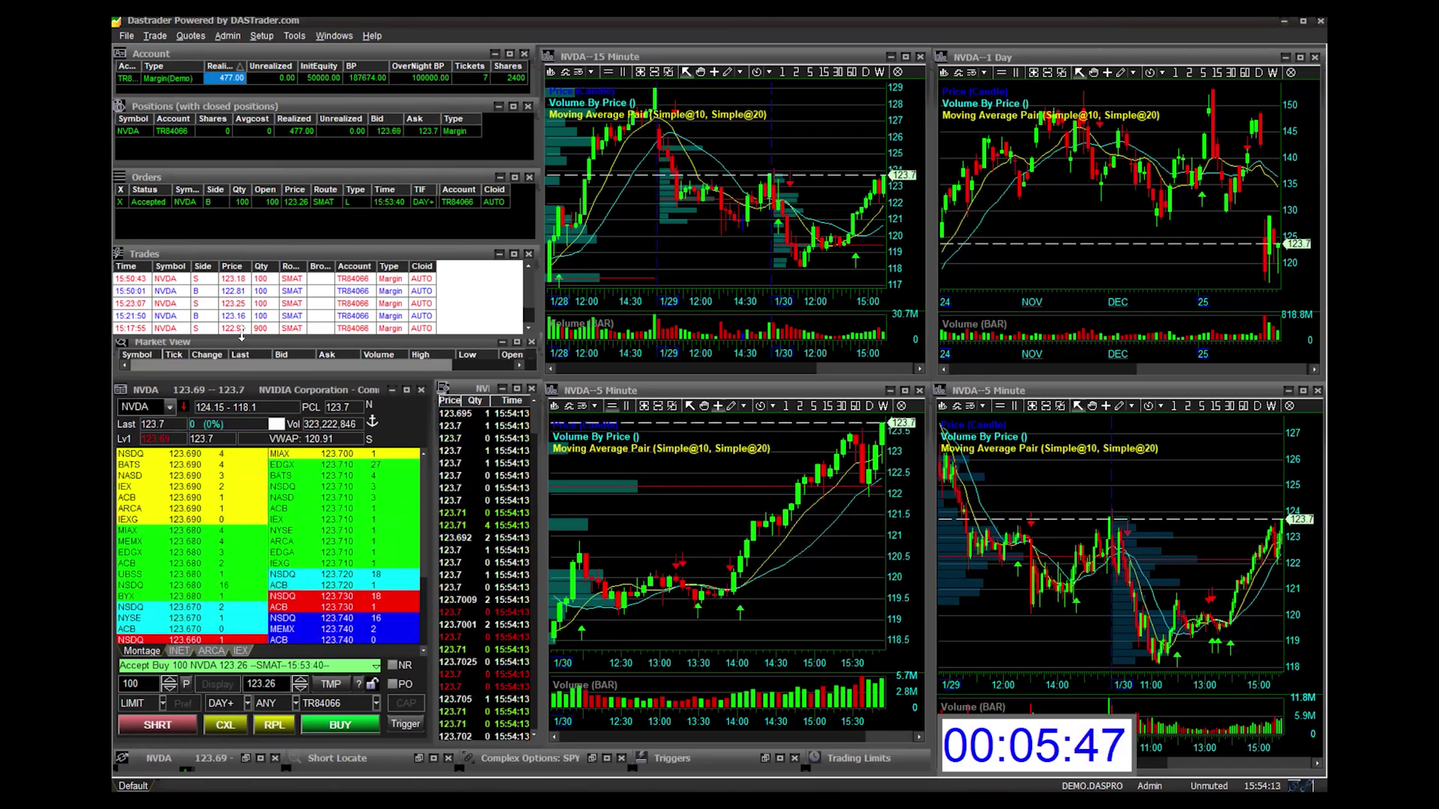
Step: Expand Market View over the Trades panel and switch the lower-middle NVDA chart to 1-minute bars
{"action": "left_click_drag", "start_coordinate": [240, 335], "coordinate": [241, 278]}
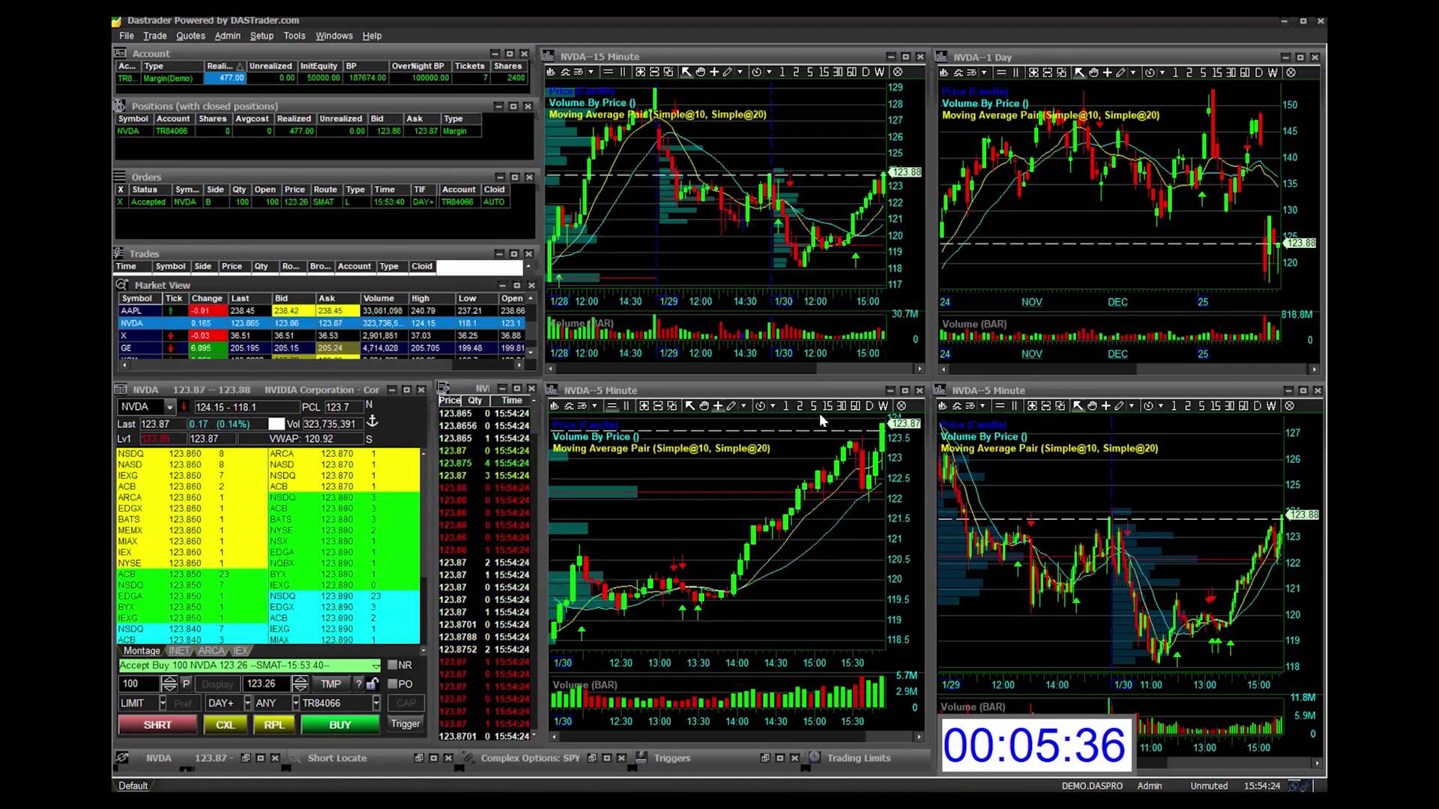
{"action": "left_click", "coordinate": [787, 407]}
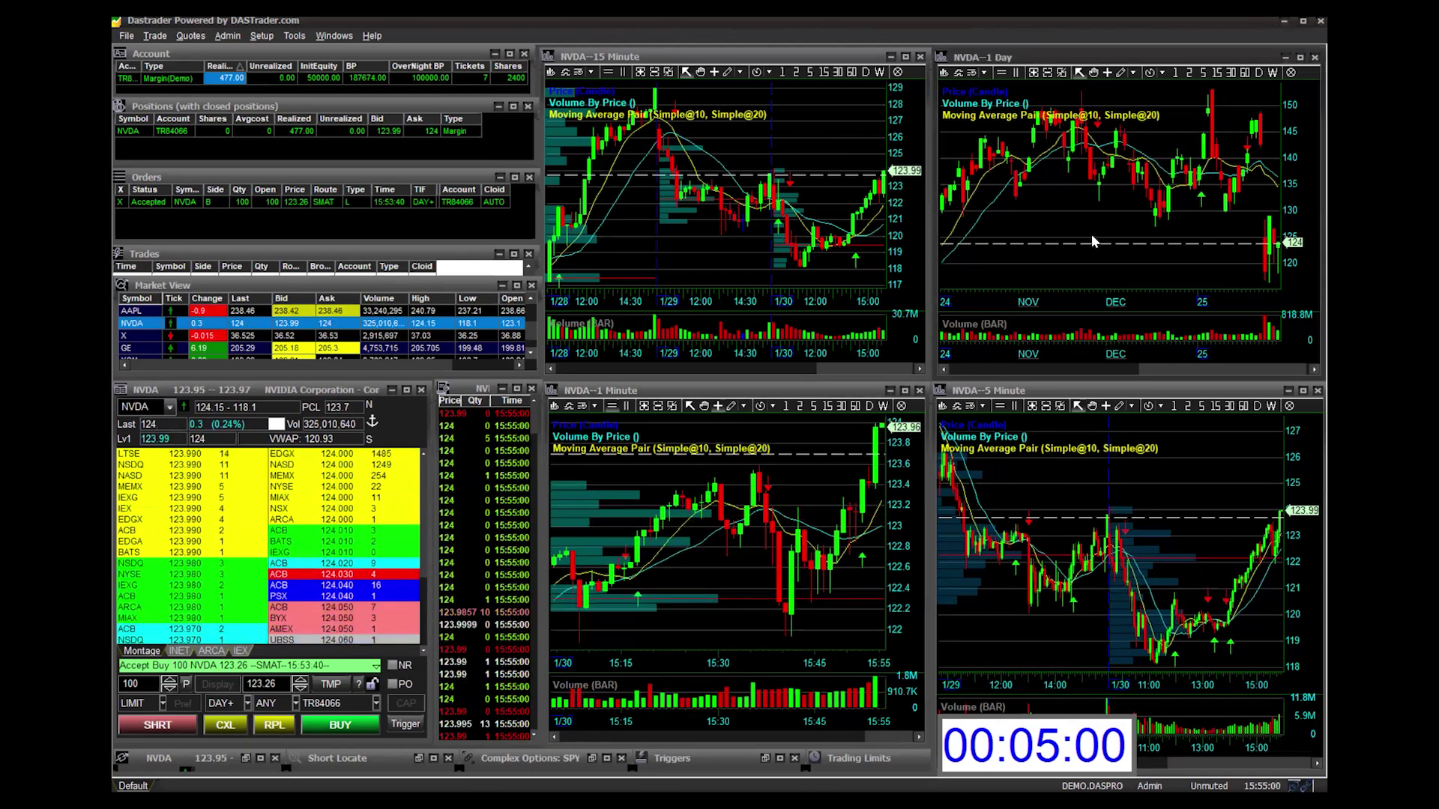
Step: Zoom out the NVDA 1 Day chart so it reaches back to October
{"action": "scroll", "coordinate": [1069, 227], "scroll_direction": "down", "scroll_amount": 5}
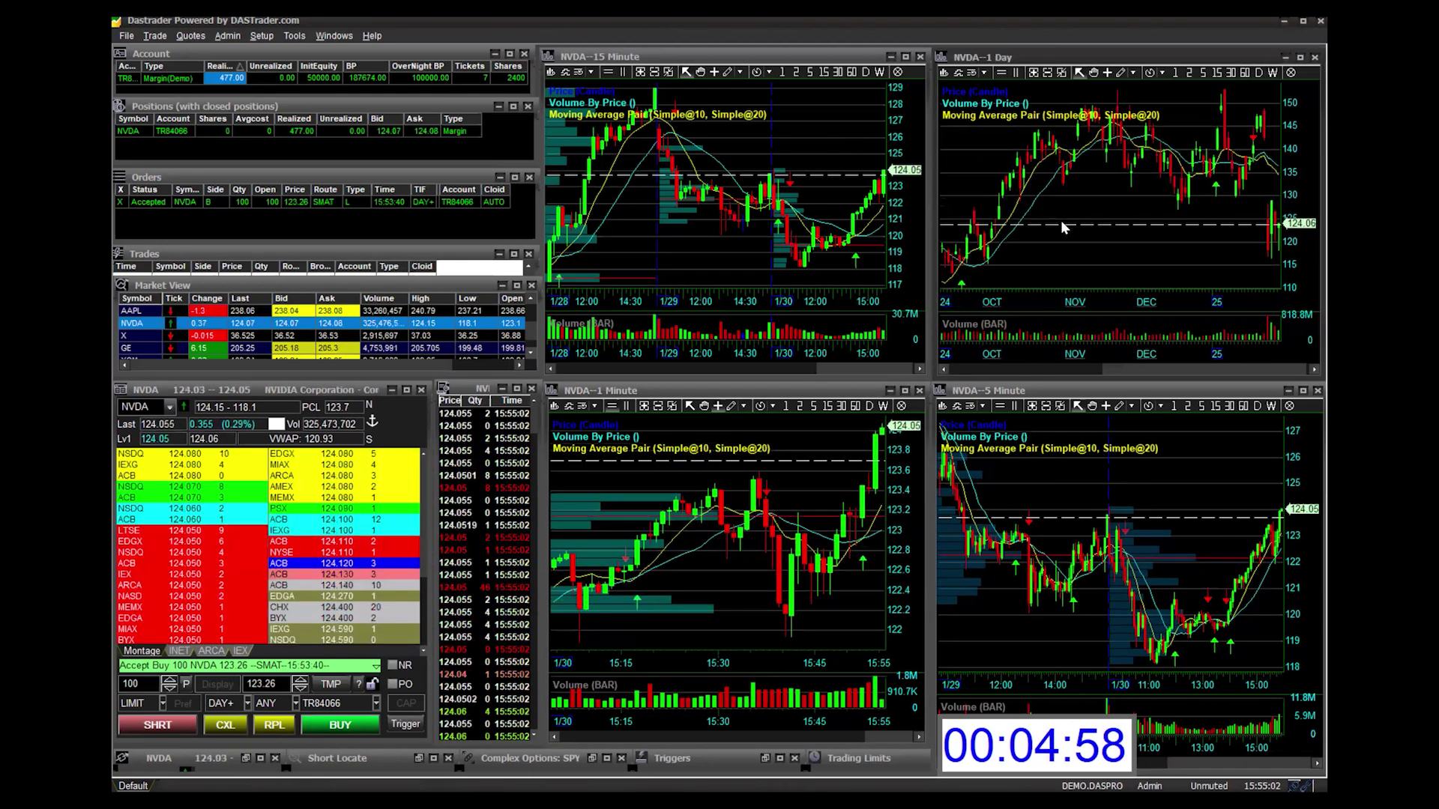
{"action": "scroll", "coordinate": [1050, 218], "scroll_direction": "down", "scroll_amount": 1}
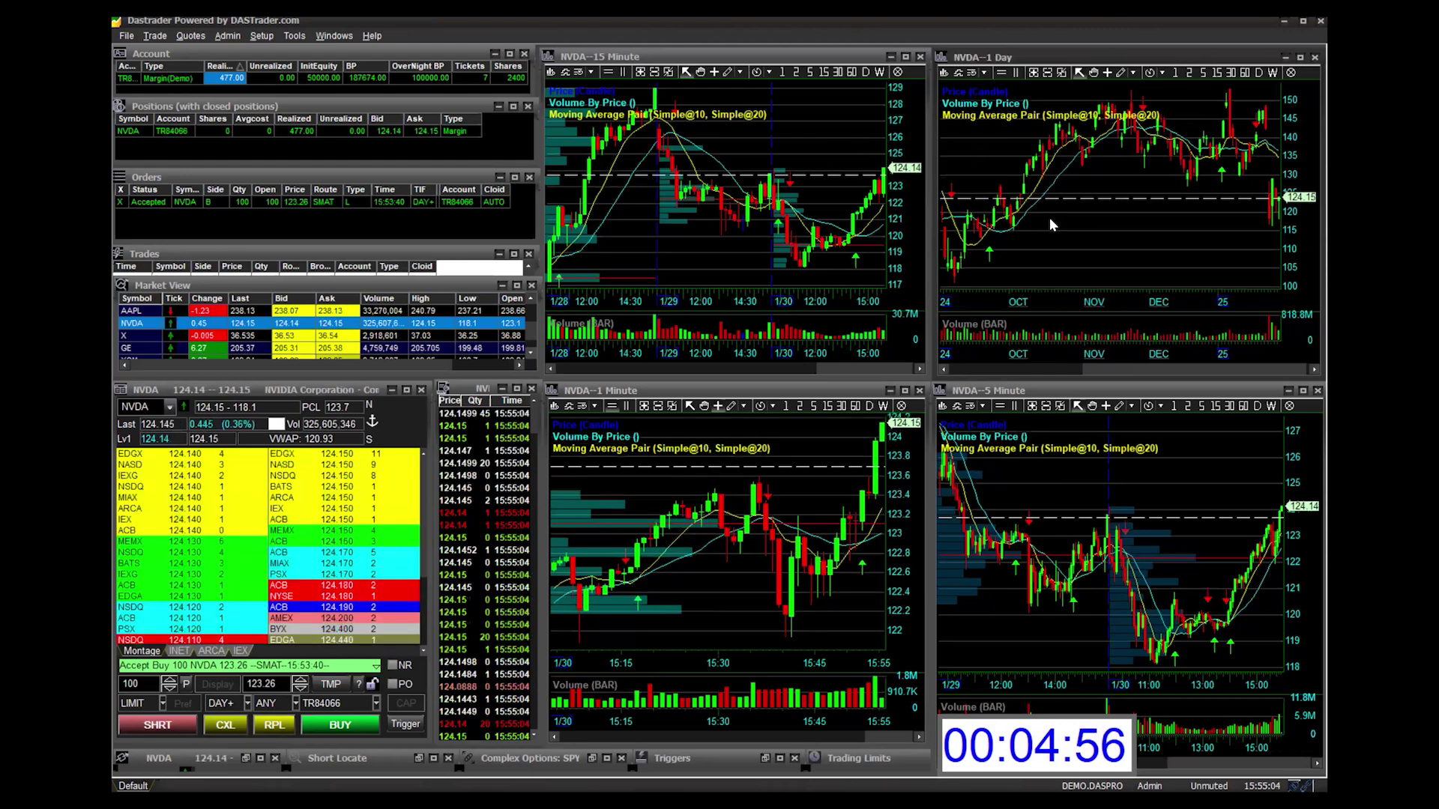